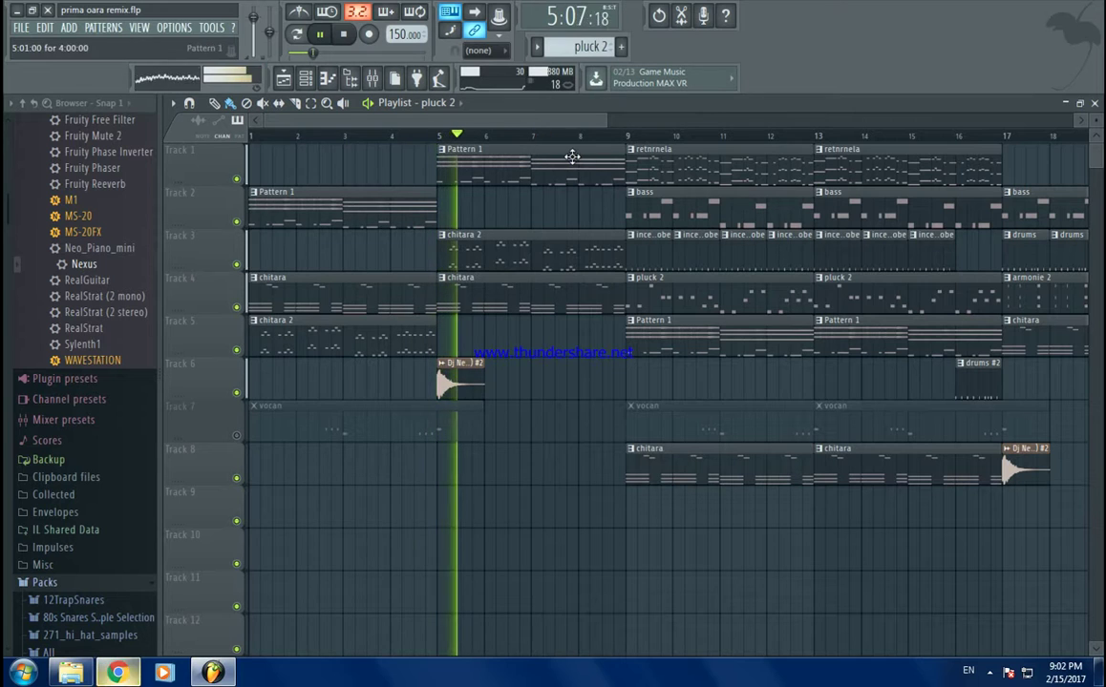
drag(553, 122, 656, 116)
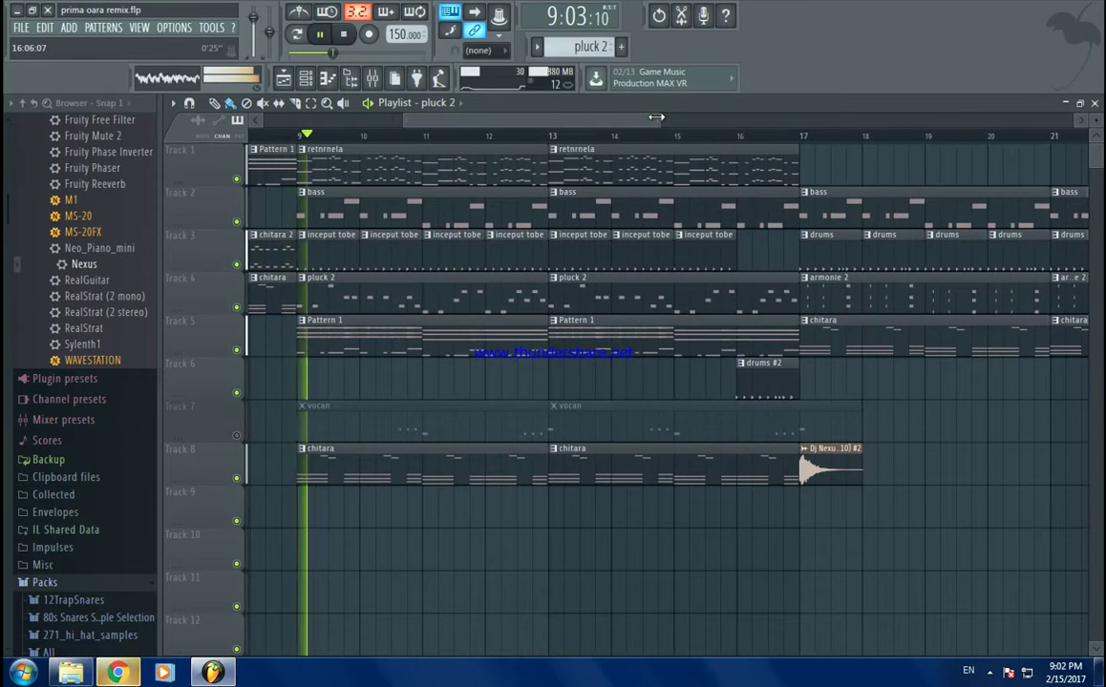
drag(666, 122, 671, 120)
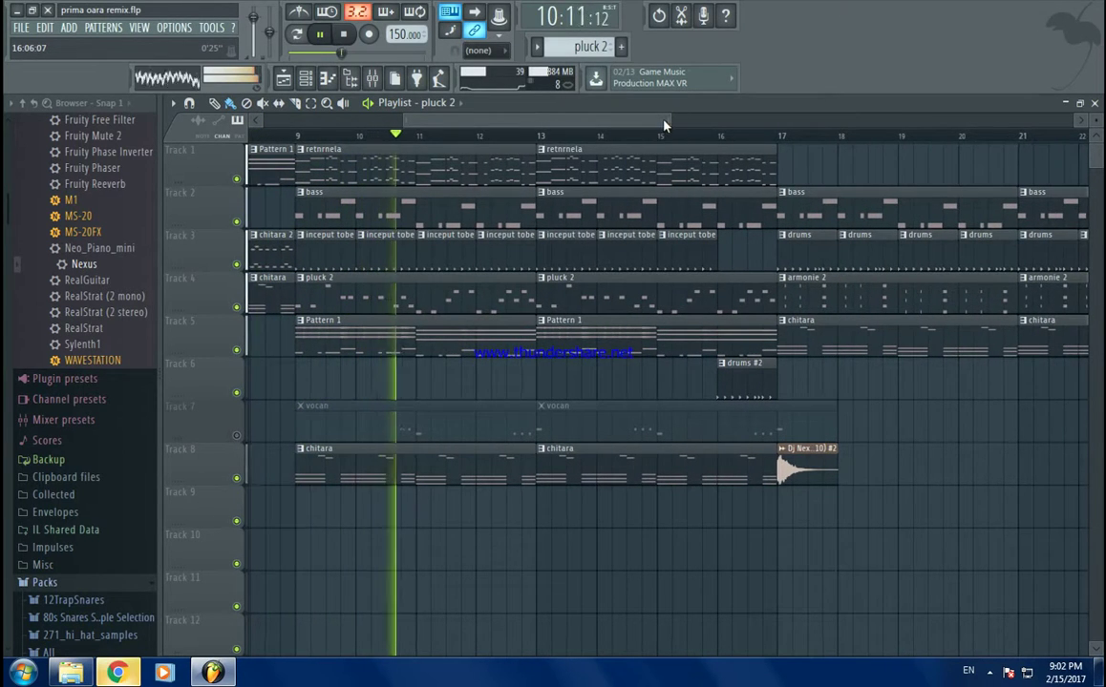
click(780, 468)
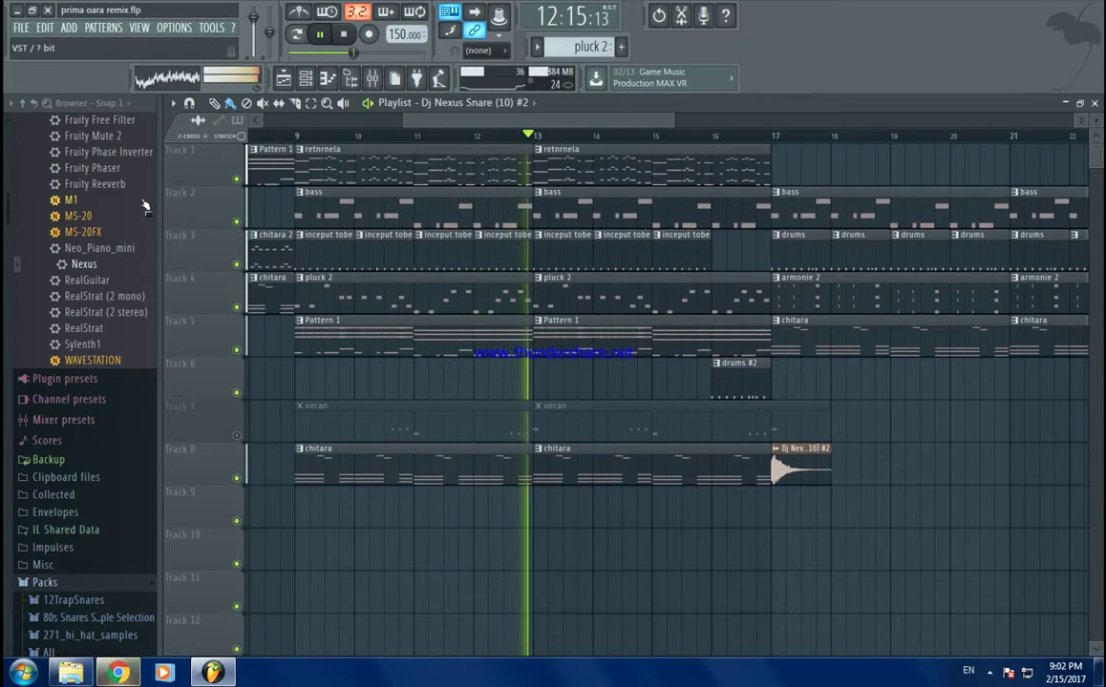
- Collapse the expanded VST generator list and the MANELINO and Packs folders in the browser
scroll(96, 212, up, 8)
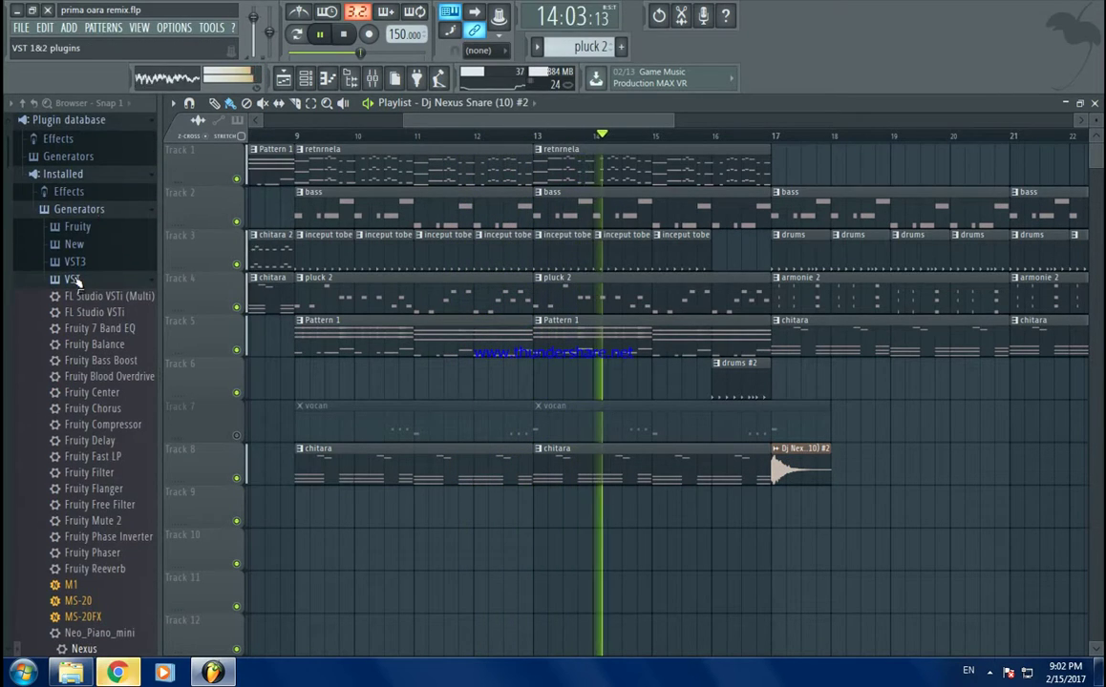
click(72, 278)
scroll(70, 277, down, 6)
click(75, 225)
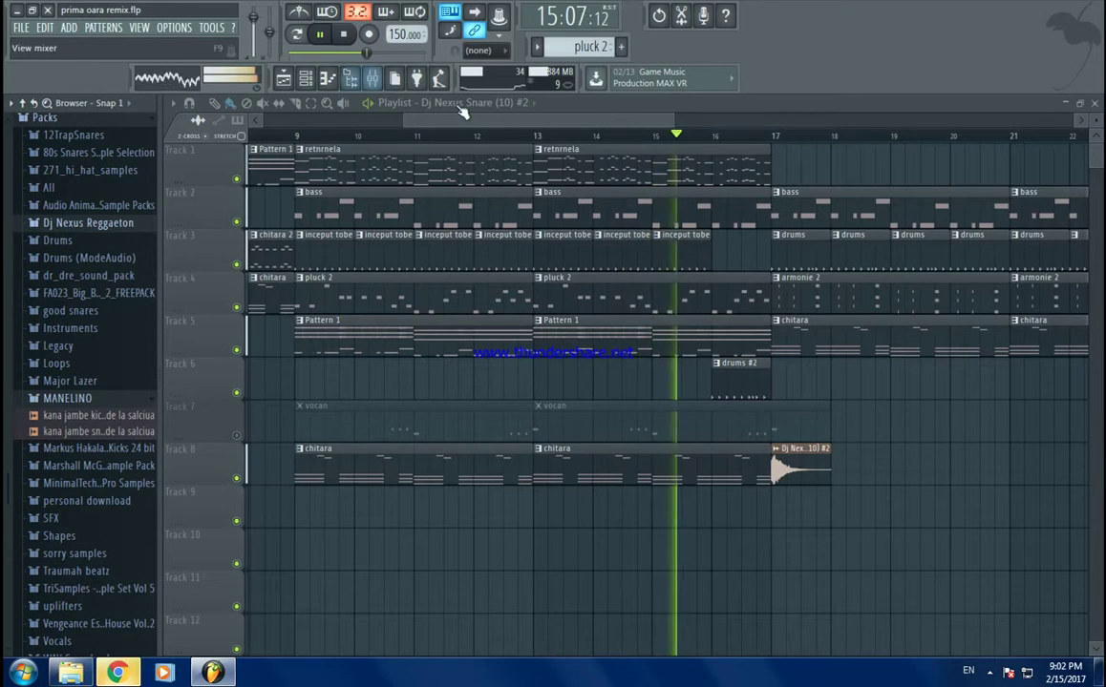
click(95, 401)
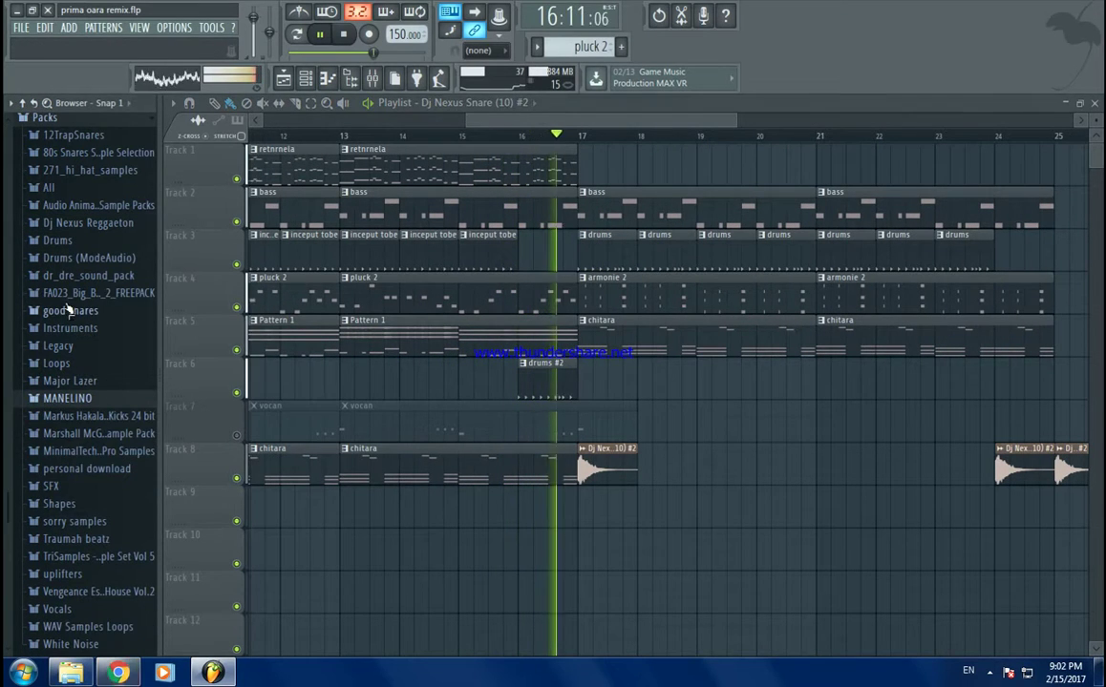
scroll(81, 253, up, 3)
click(64, 220)
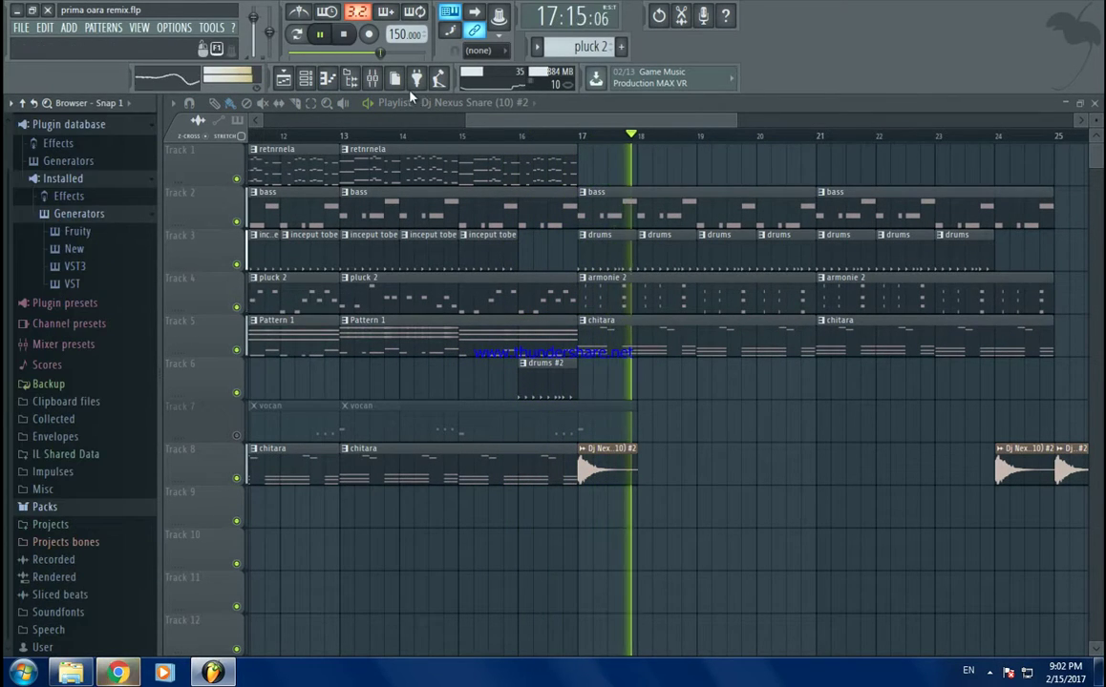
- Place two pluck 2 pattern clips on Track 6 of the playlist, starting at bars 17 and 21
drag(571, 118, 522, 129)
click(429, 306)
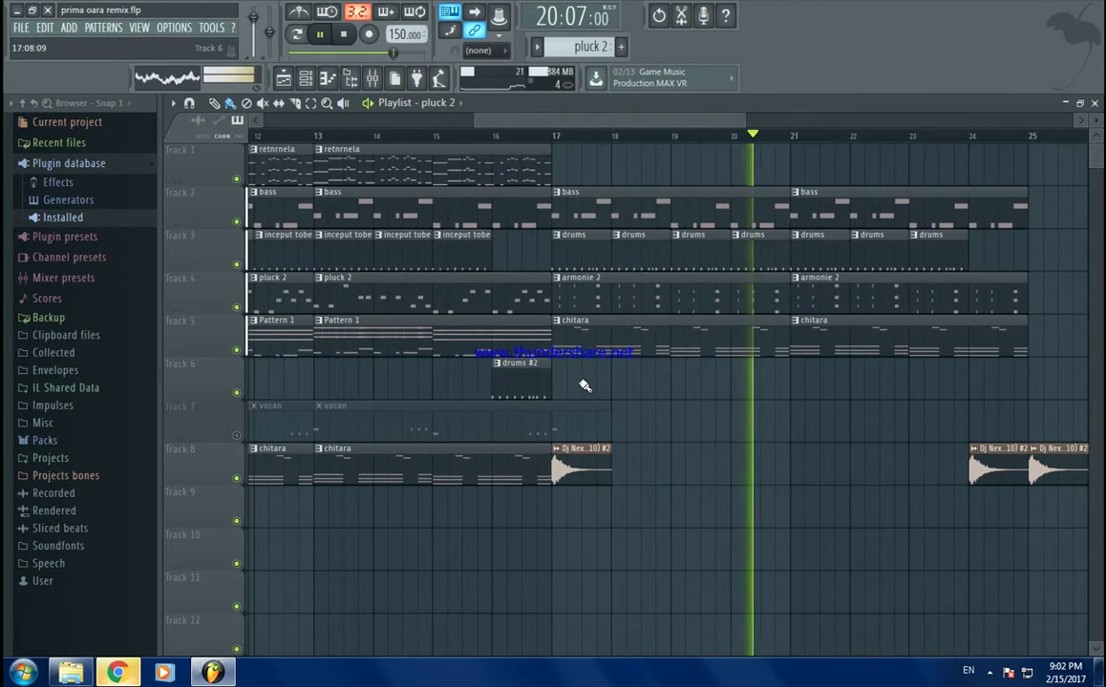
key(space)
click(802, 377)
click(578, 376)
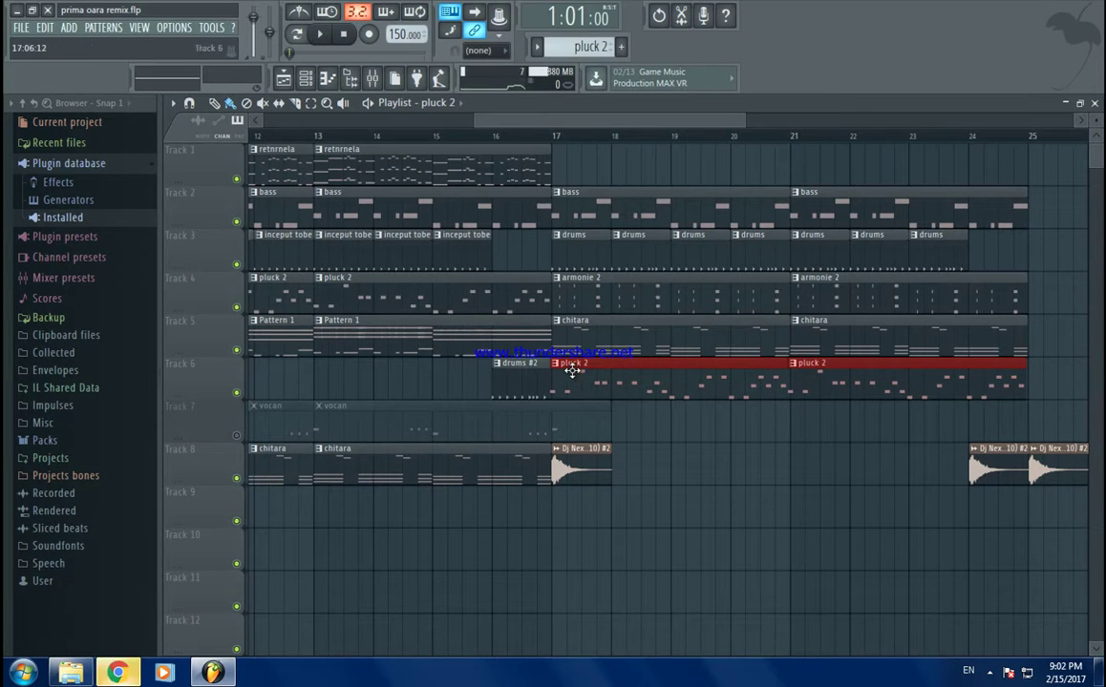
- Play the arrangement from just before bar 17 to audition the added pluck 2 clips, and mute both clips on Track 6
key(space)
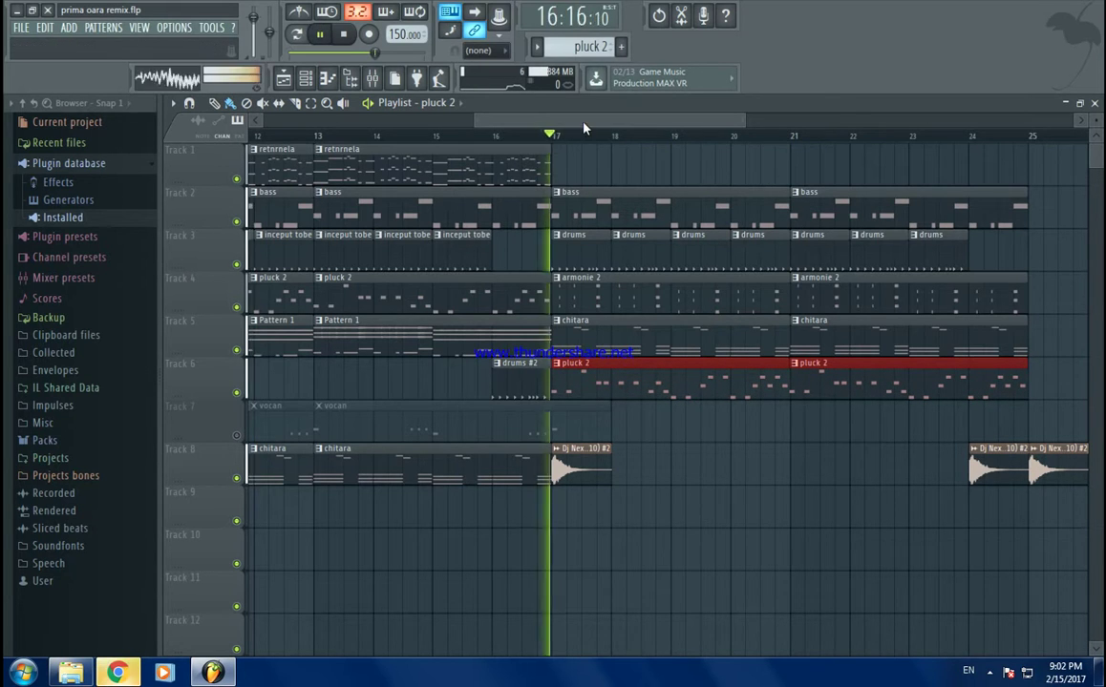
drag(527, 119, 604, 120)
drag(826, 120, 585, 120)
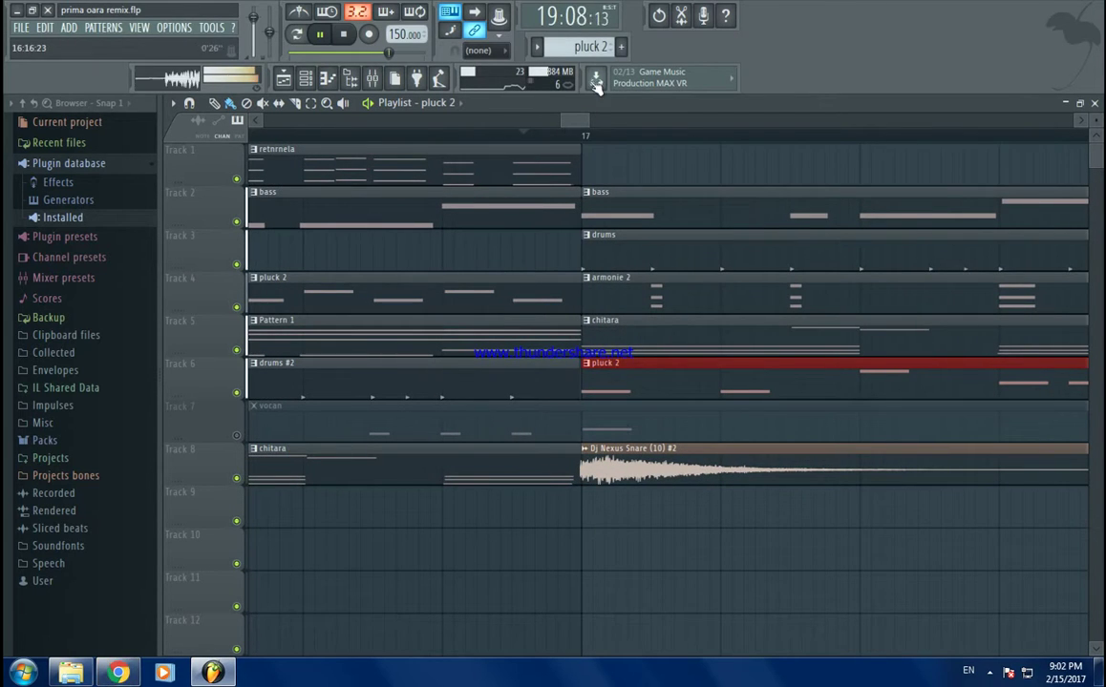
drag(605, 118, 738, 118)
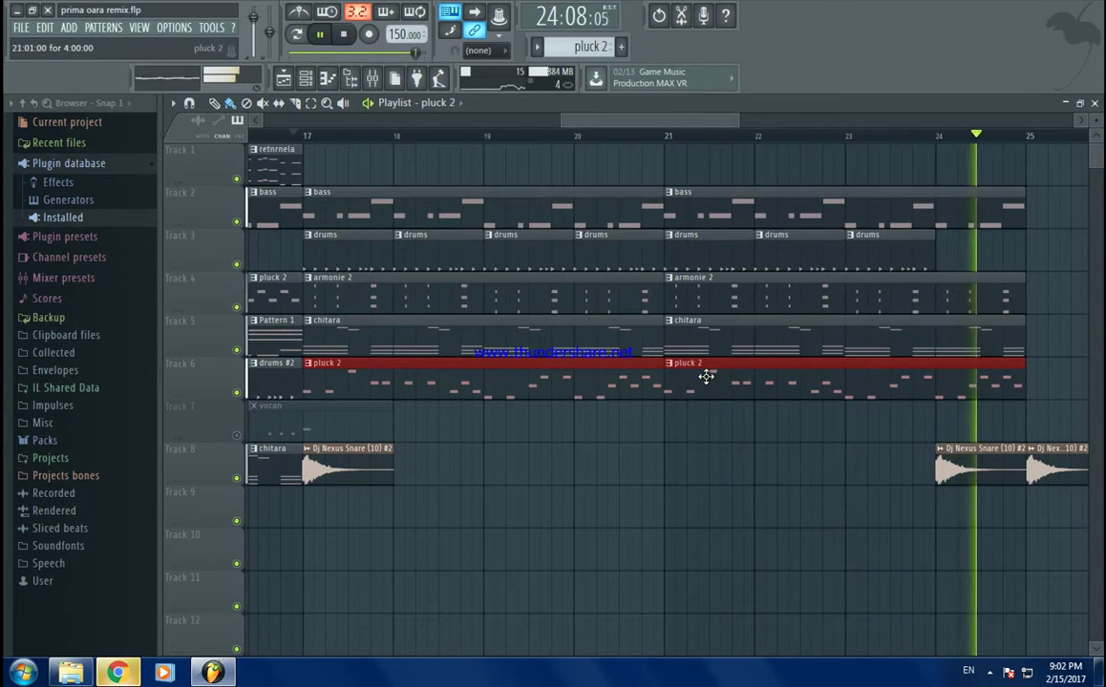
key(space)
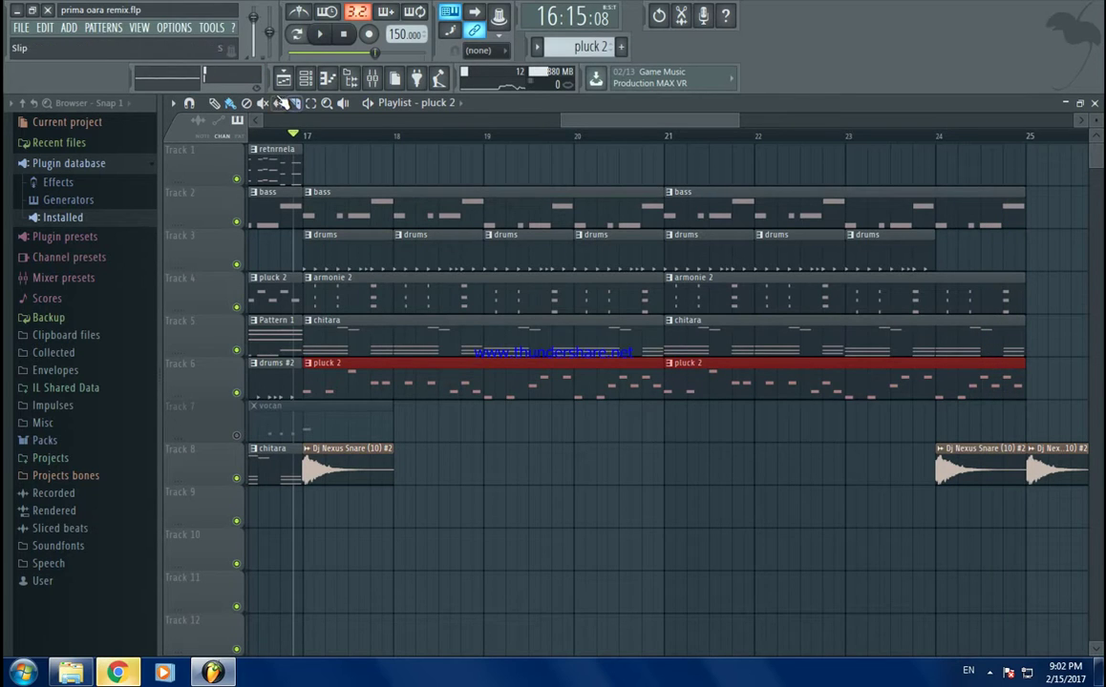
key(space)
key(space)
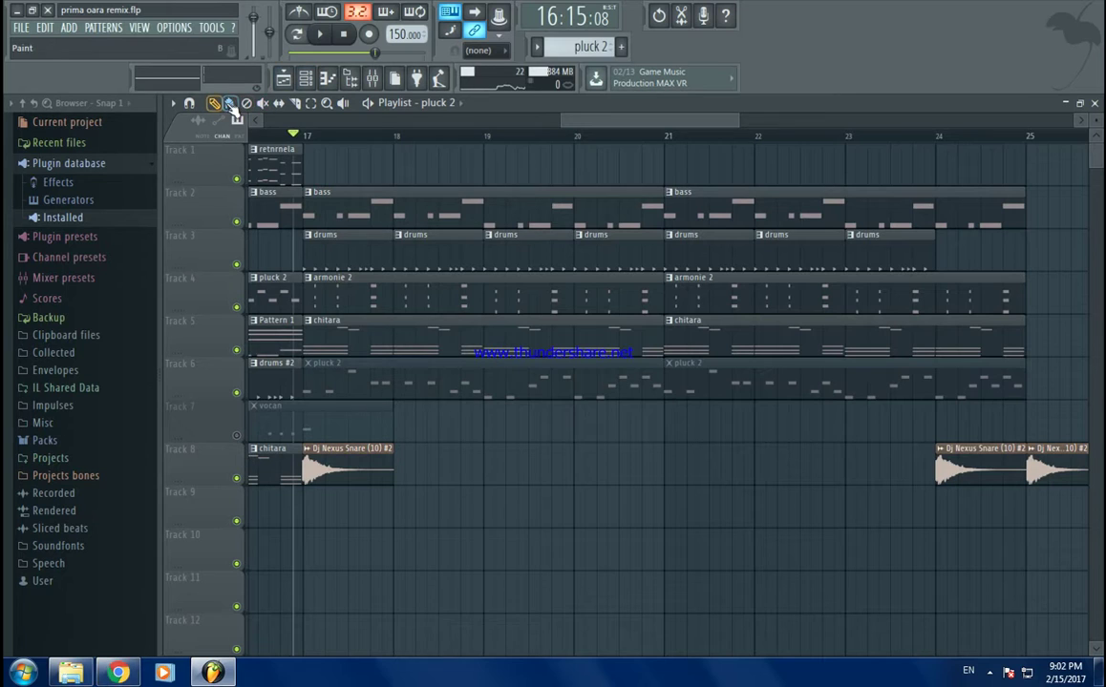
- Open the retnrnela pattern from Track 1 in the channel rack and play it in pattern mode
double_click(263, 168)
key(F6)
key(l)
key(space)
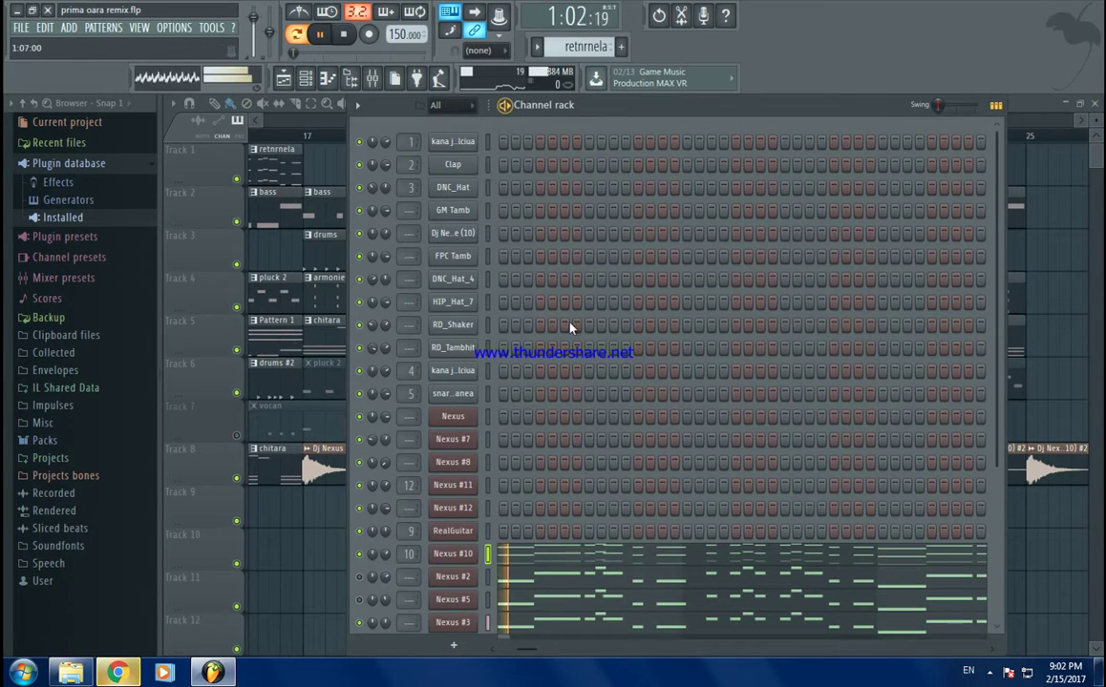
- Examine the notes of the Nexus #10 channel in the piano roll and return to the channel rack
scroll(531, 420, down, 5)
right_click(472, 444)
click(466, 430)
right_click(470, 419)
click(497, 418)
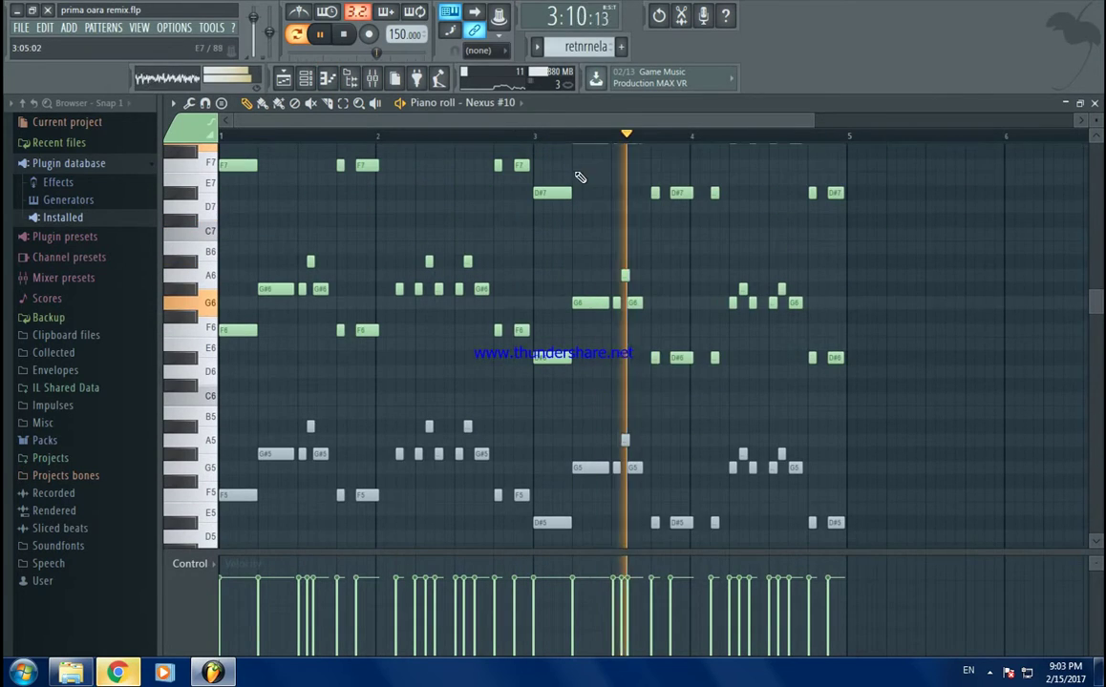
scroll(412, 201, up, 3)
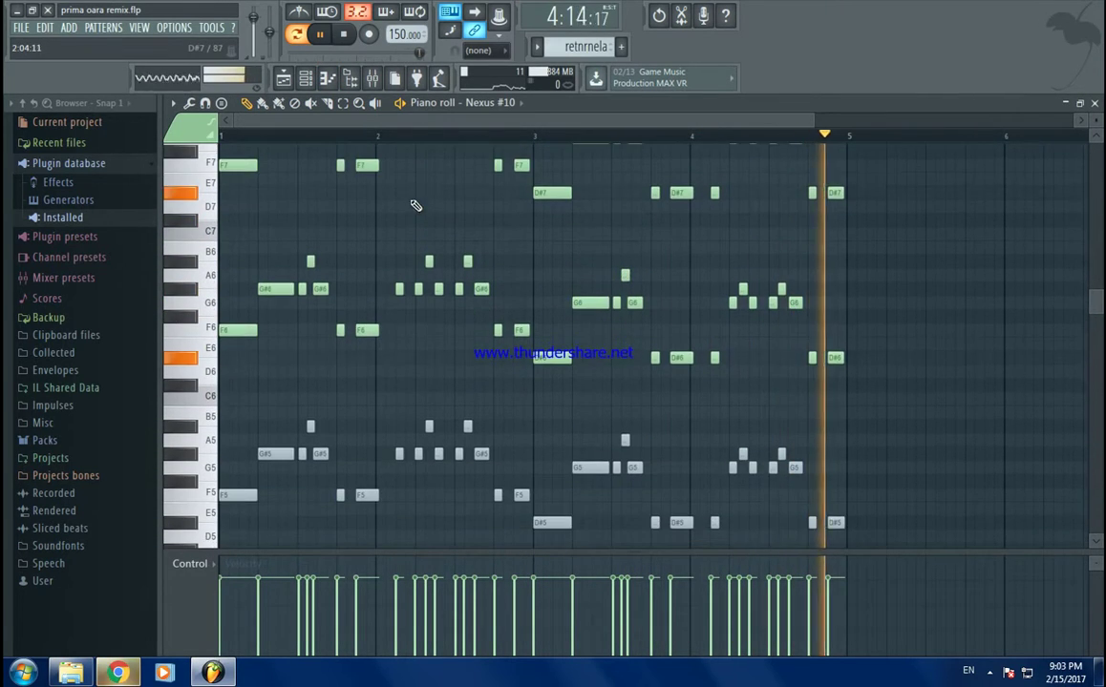
scroll(410, 214, down, 5)
scroll(409, 214, up, 4)
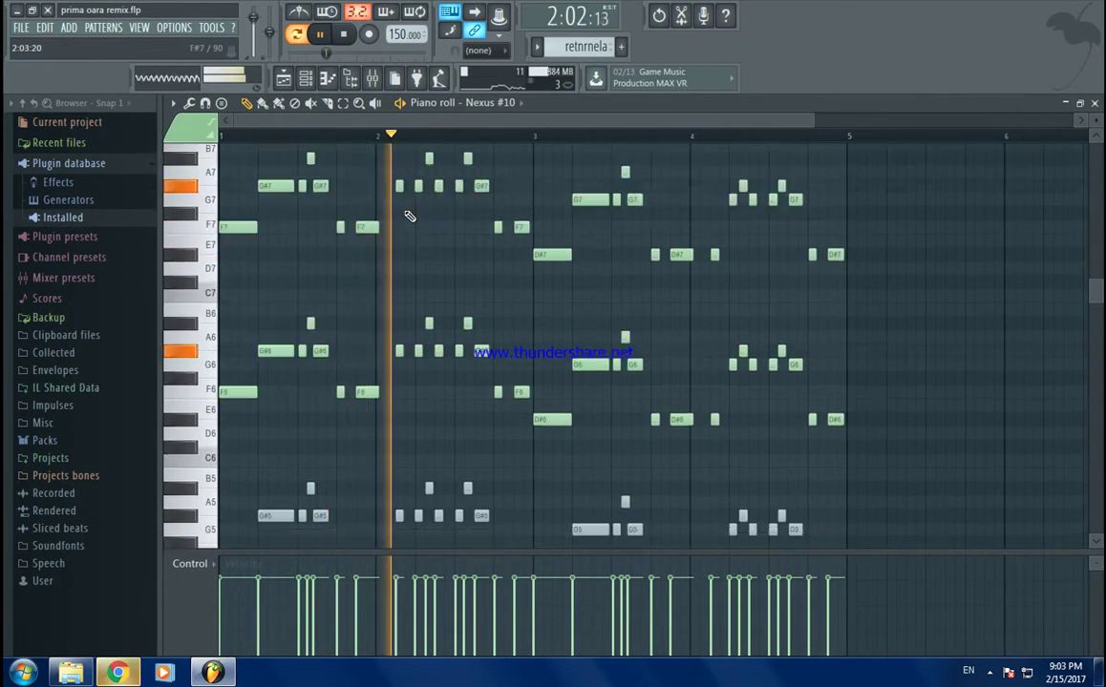
key(Escape)
right_click(466, 416)
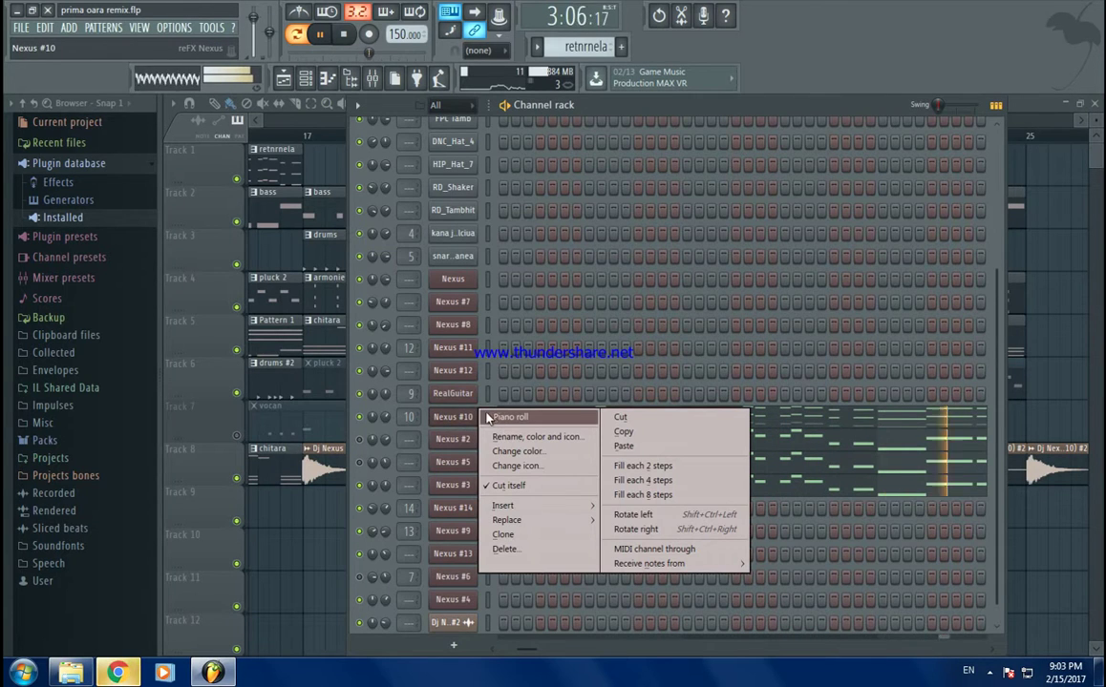
click(557, 91)
- Fill every eighth step on the kick sample in the first channel of the retnrnela pattern
scroll(445, 161, up, 3)
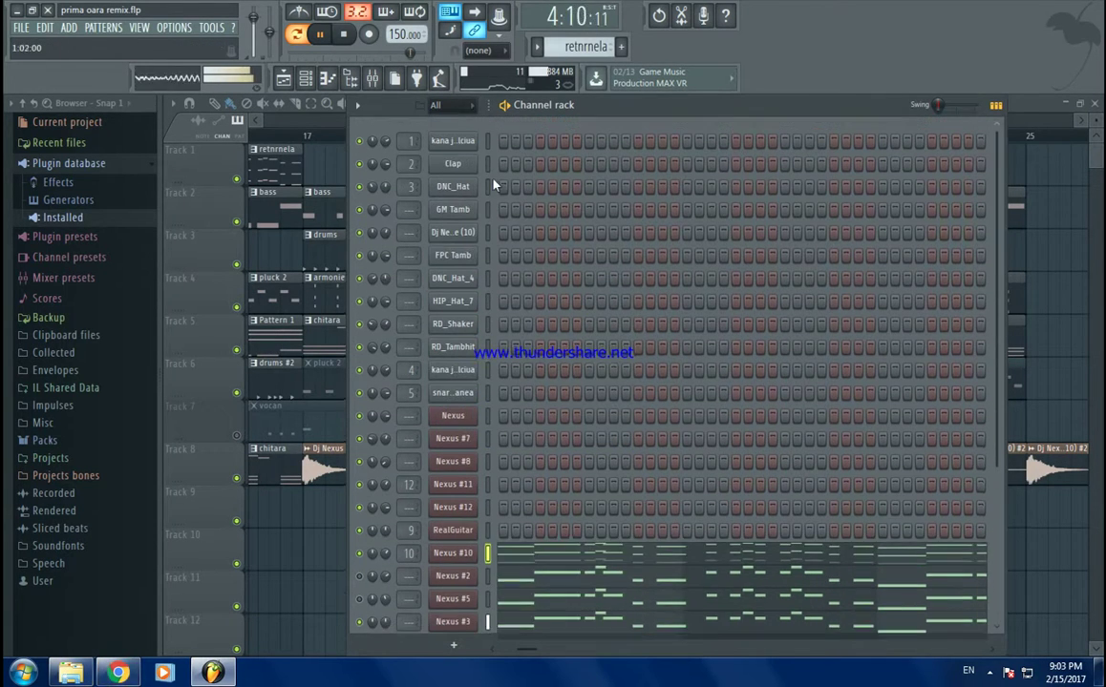
right_click(466, 143)
click(619, 221)
key(space)
- Add snare hits on steps 3, 7 and 13 of bar 1 in the retnrnela pattern and audition them
drag(521, 653, 504, 652)
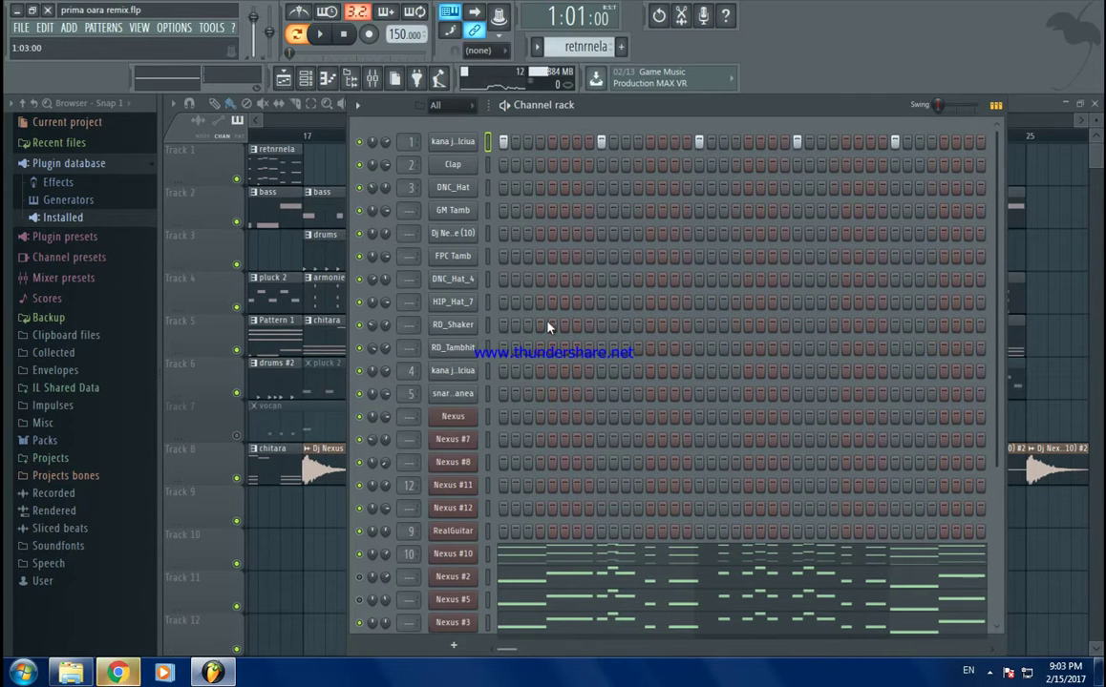
click(527, 394)
key(space)
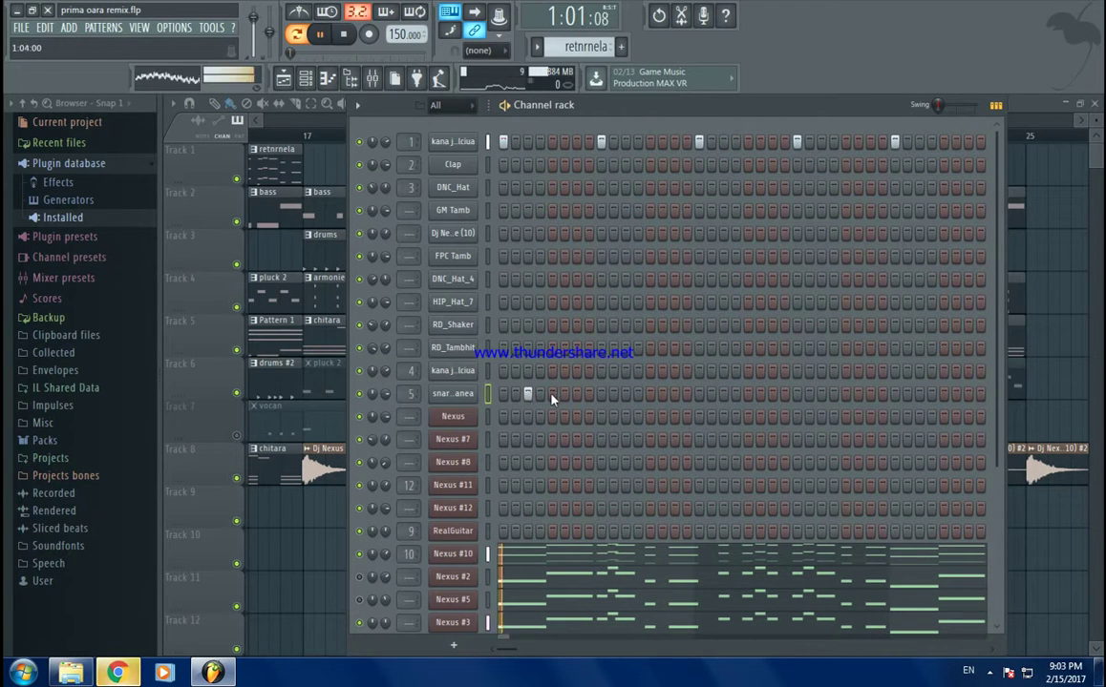
click(576, 394)
click(650, 394)
click(735, 395)
key(space)
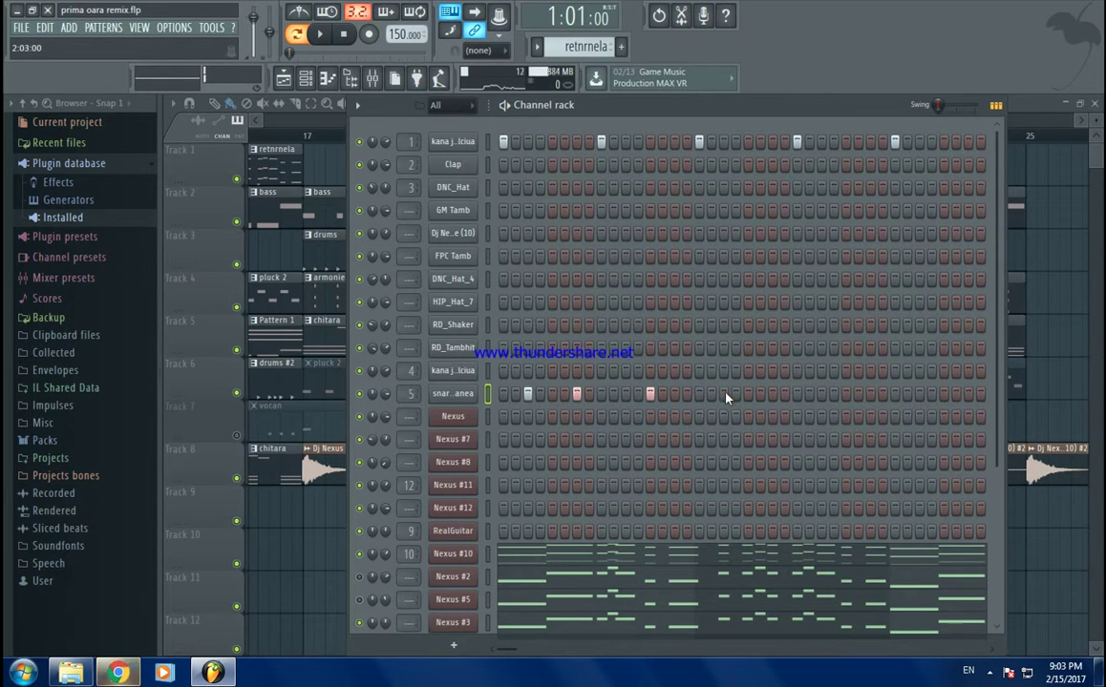
- Continue the snare hits on steps 3, 7 and 13 through bars 3 and 4 of the retnrnela pattern, and play the result
drag(515, 653, 857, 524)
click(613, 394)
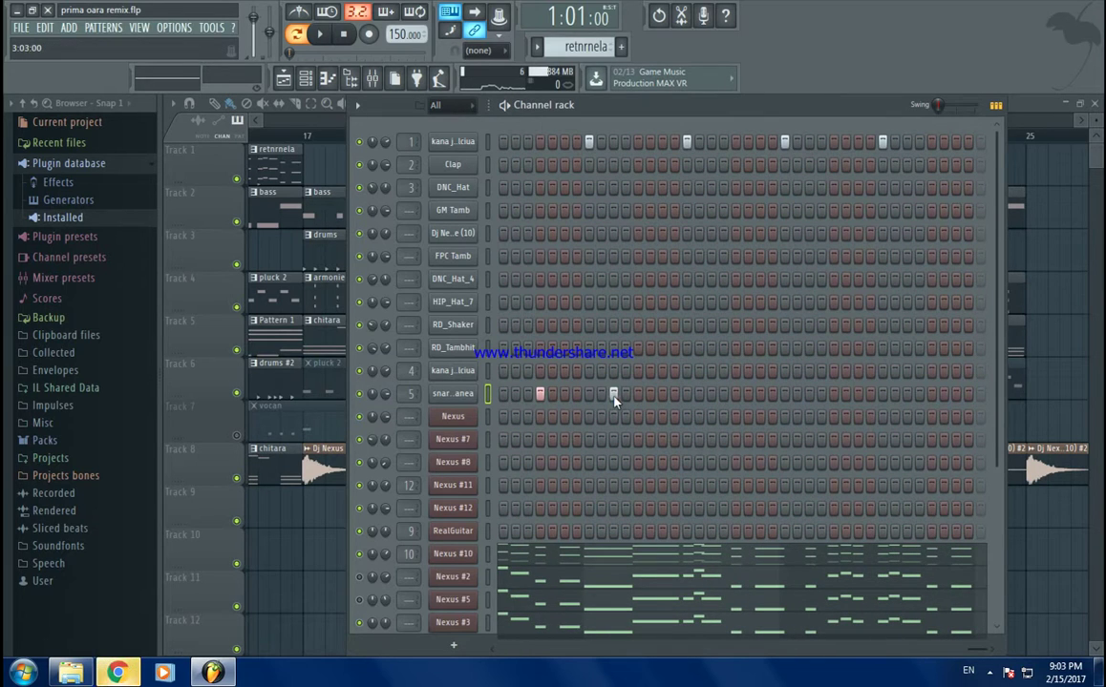
key(space)
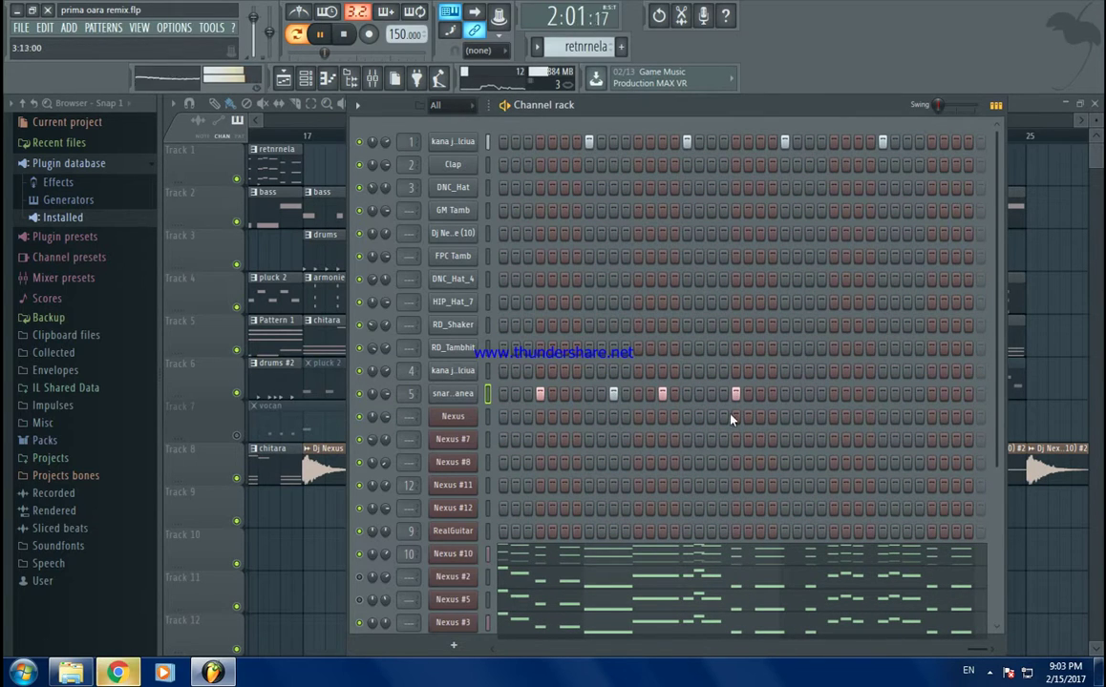
click(809, 394)
click(858, 394)
key(space)
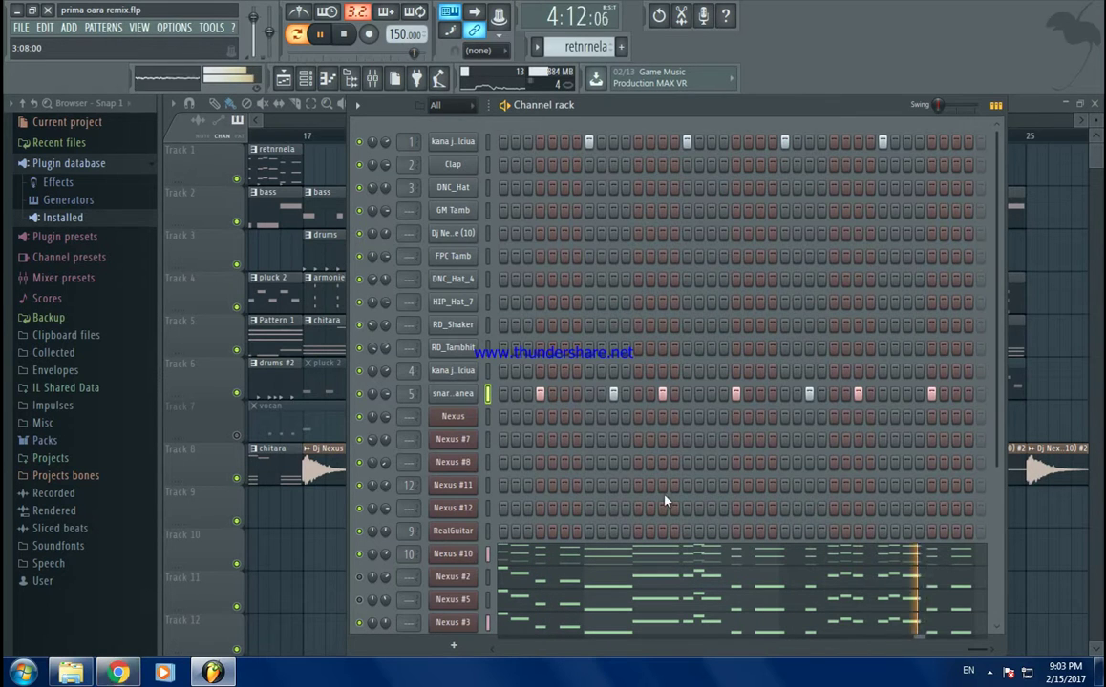
- Copy the step sequence of the snare channel in the retnrnela pattern
scroll(521, 302, down, 3)
scroll(565, 220, up, 3)
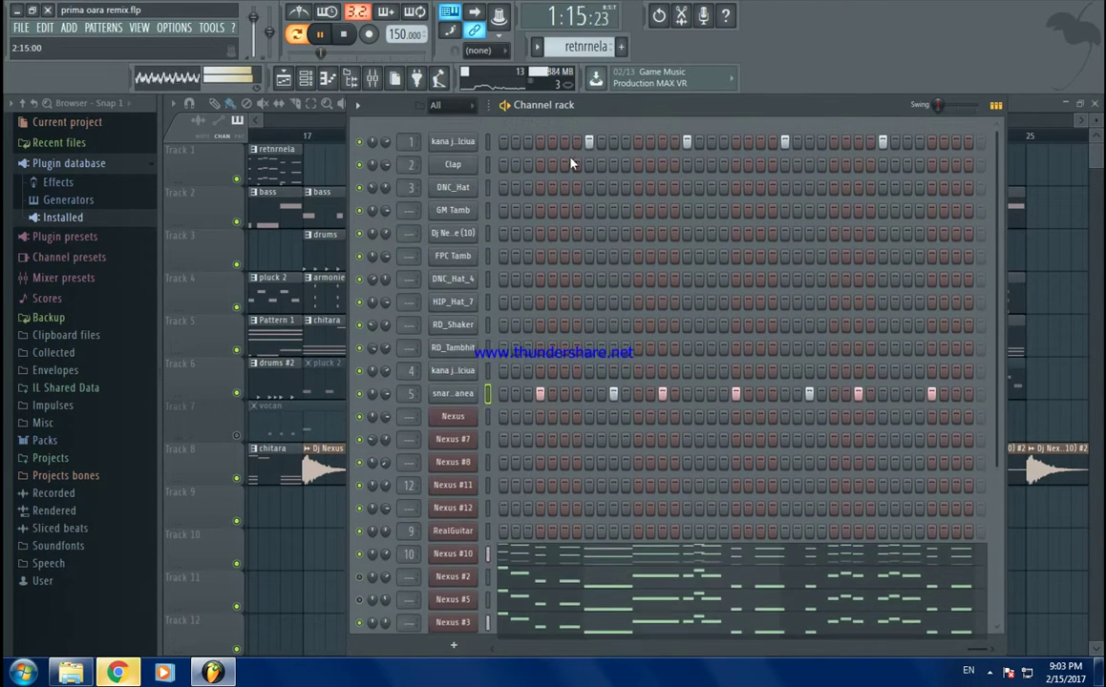
right_click(473, 395)
click(625, 411)
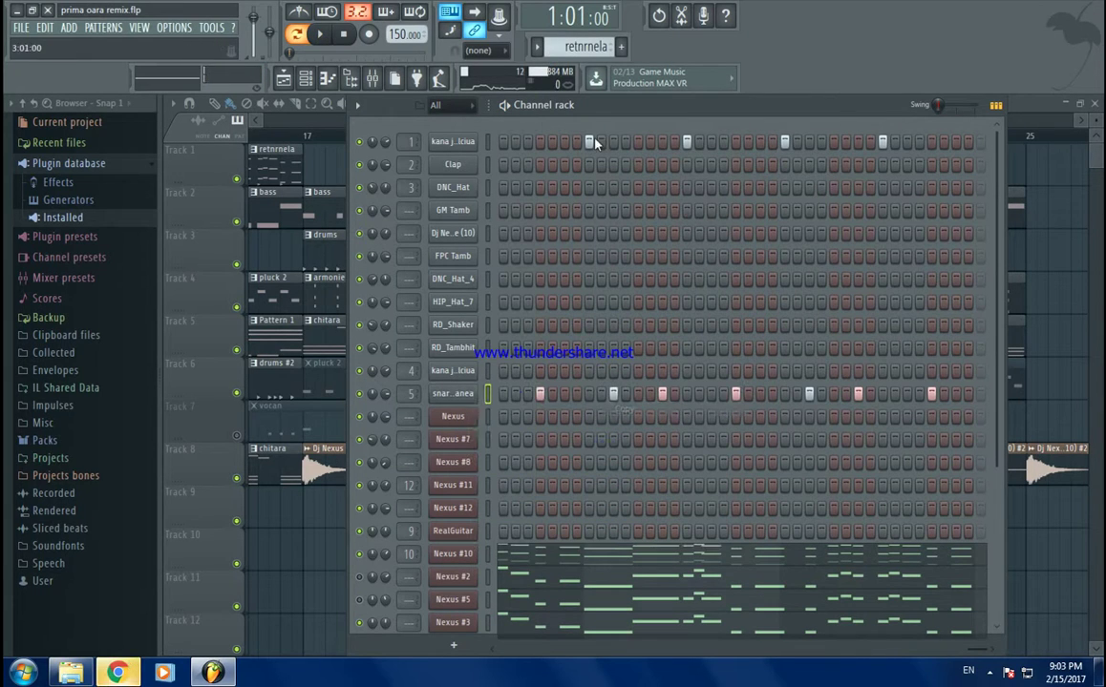
- Switch to Pattern 1 and examine its channels and the Nexus chord notes in the piano roll during playback
click(541, 51)
click(559, 69)
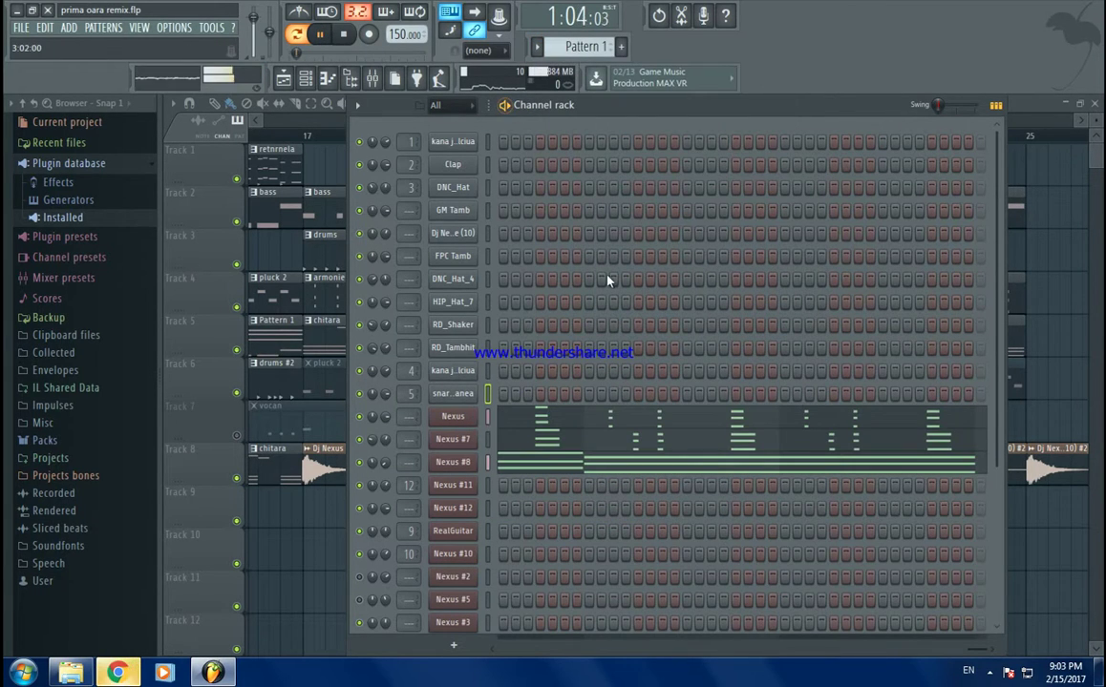
scroll(588, 541, down, 3)
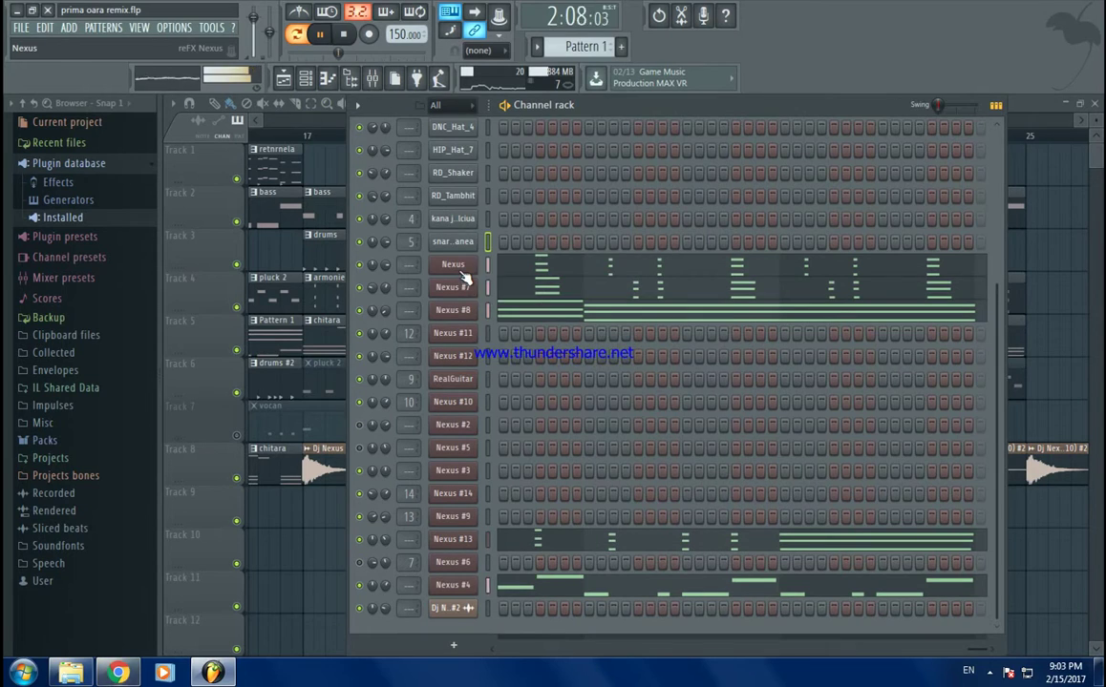
right_click(466, 277)
click(534, 260)
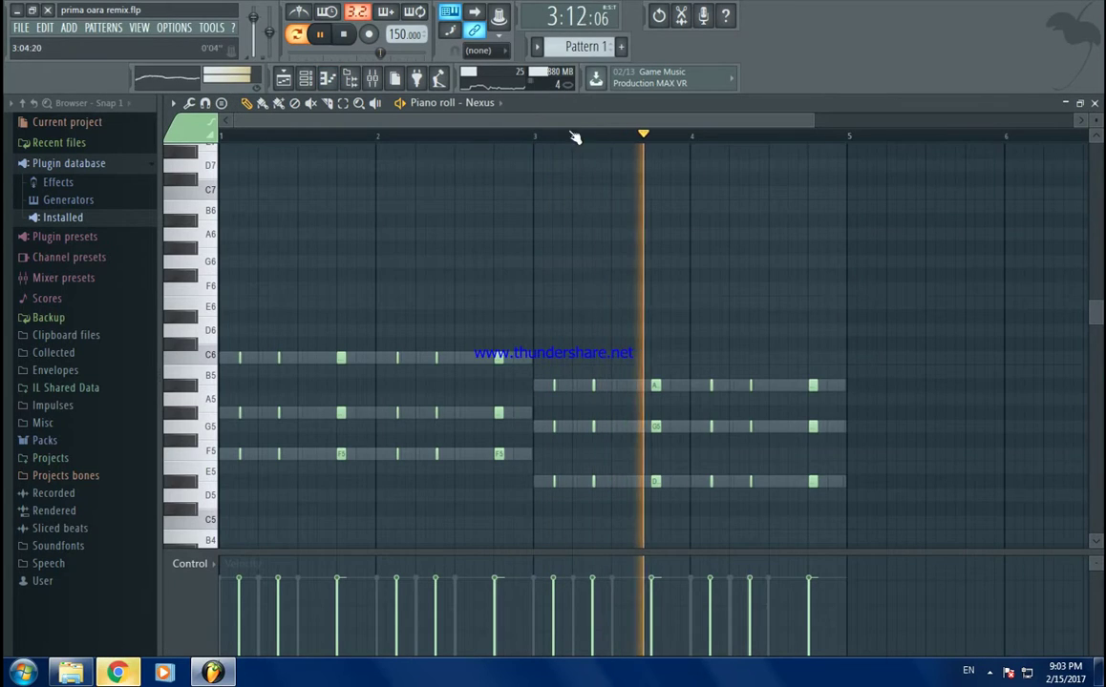
scroll(533, 276, down, 2)
key(Escape)
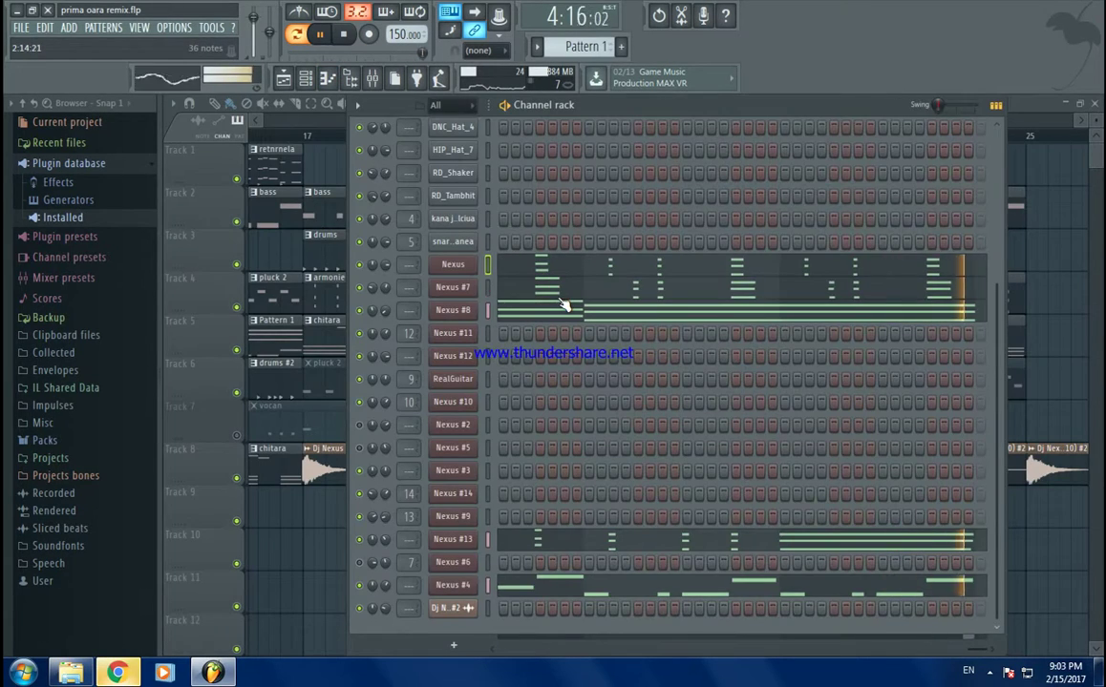
scroll(570, 311, up, 2)
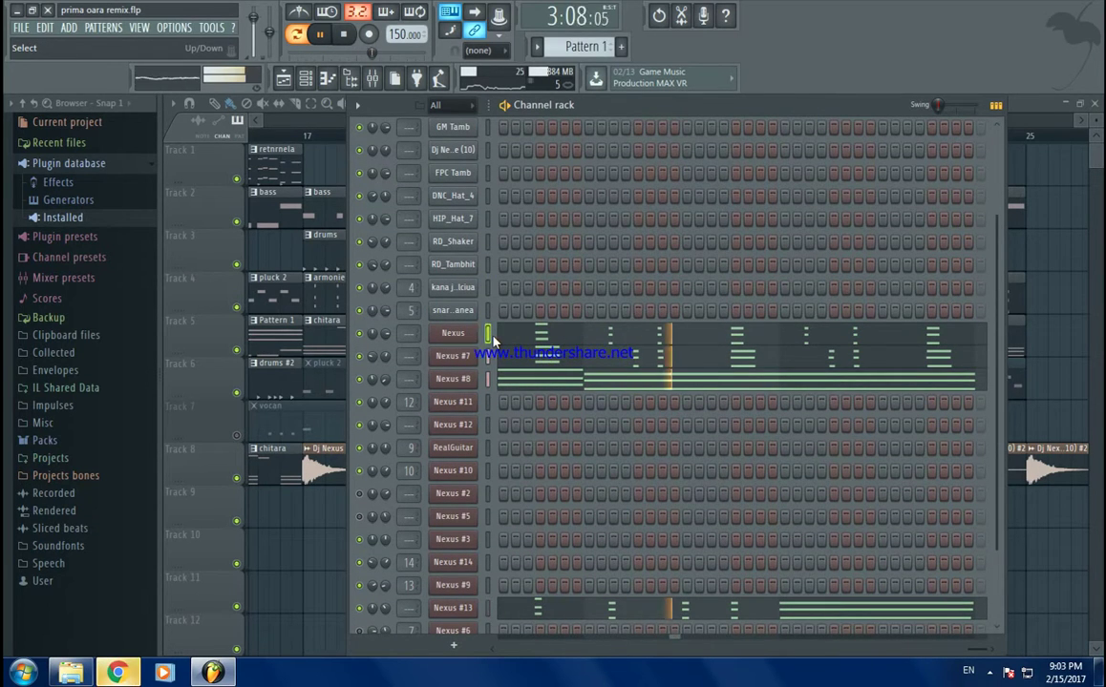
scroll(493, 343, down, 2)
scroll(494, 353, down, 1)
- Stop Pattern 1 and switch the channel rack to the pluck 2 pattern
key(space)
key(space)
click(538, 48)
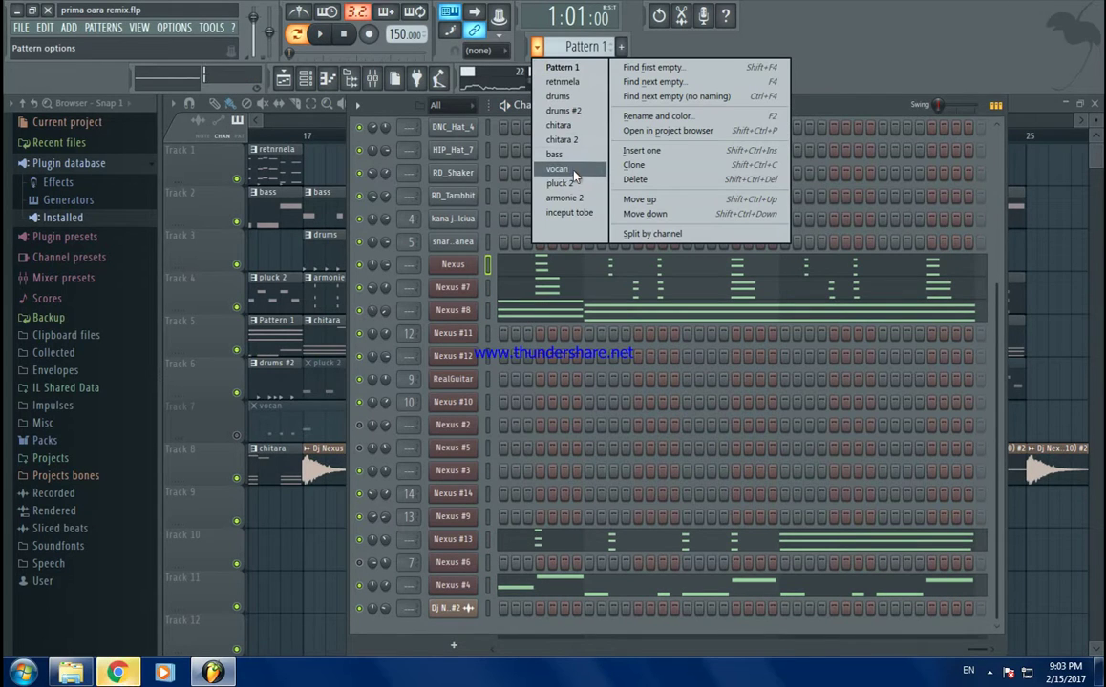
click(564, 181)
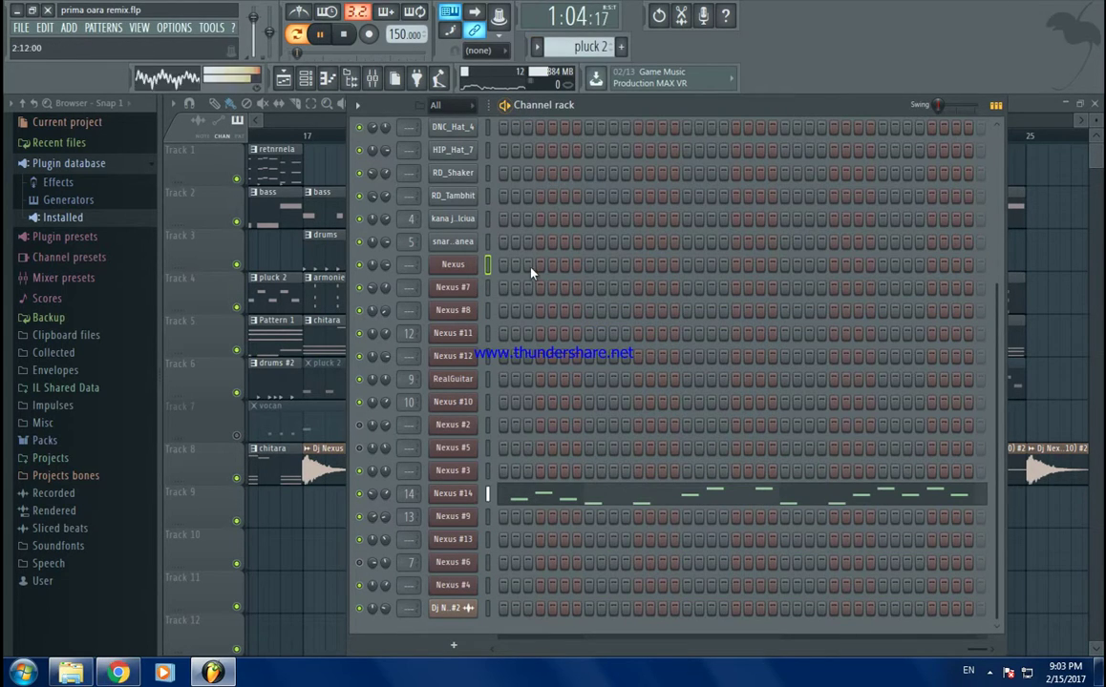
- Paste the copied steps into the snare channel of the pluck 2 pattern and fill the first kick channel every 8 steps
scroll(482, 218, up, 3)
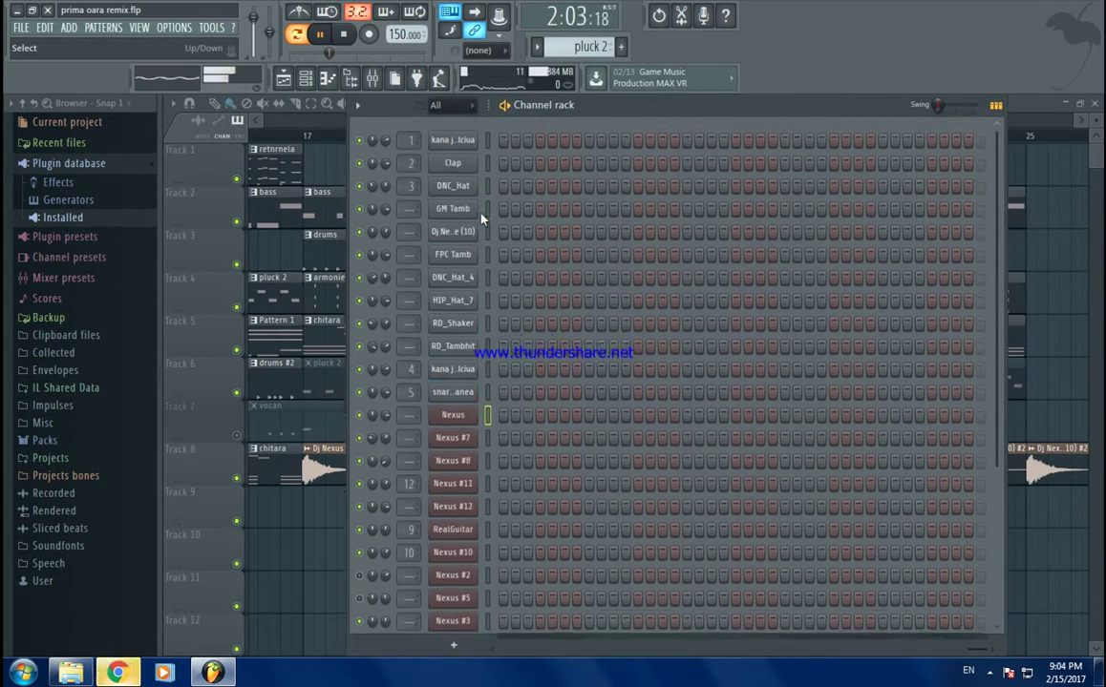
right_click(476, 390)
click(623, 423)
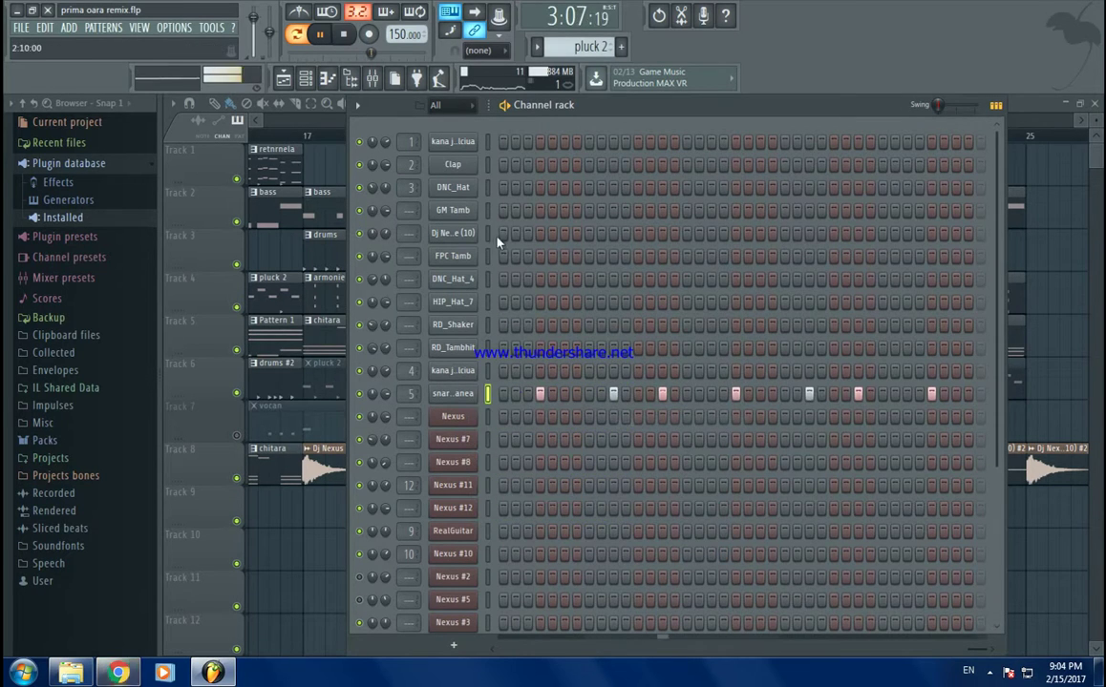
right_click(466, 143)
click(684, 222)
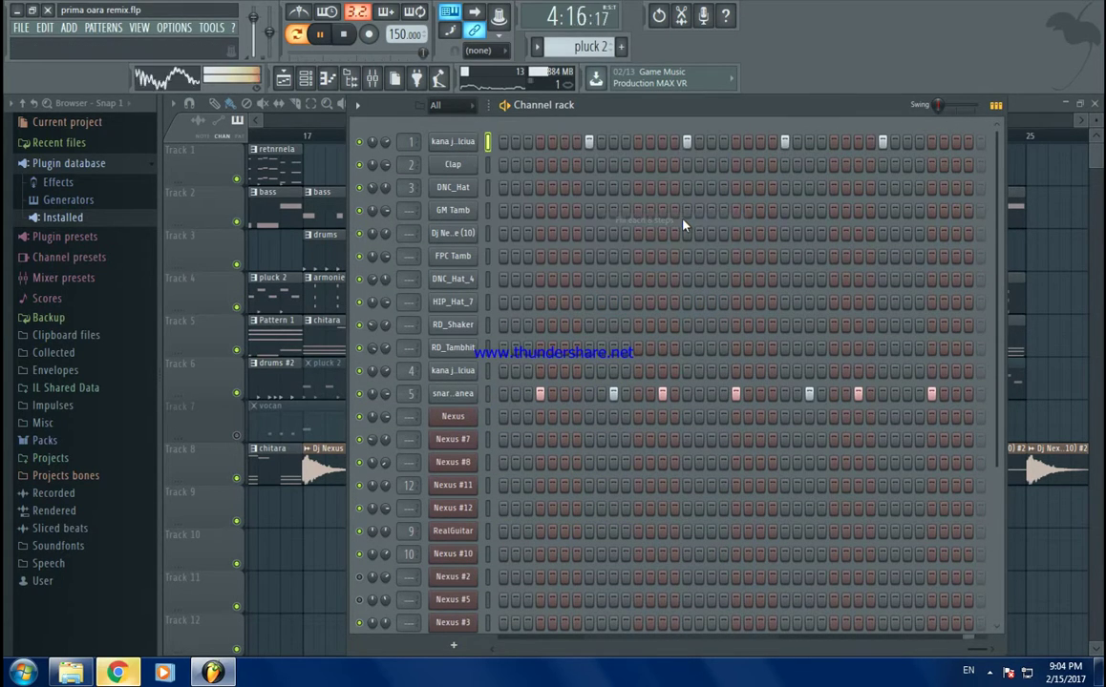
- Examine the Nexus #14 notes of the pluck 2 pattern in the piano roll during playback
scroll(649, 268, down, 5)
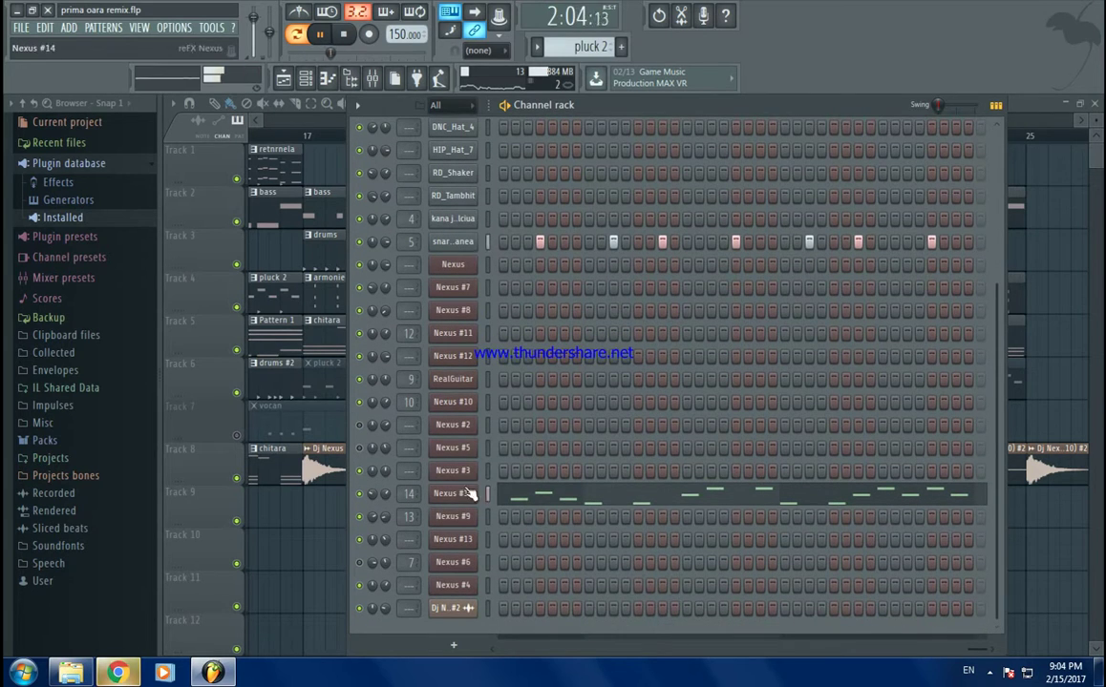
right_click(472, 498)
click(466, 488)
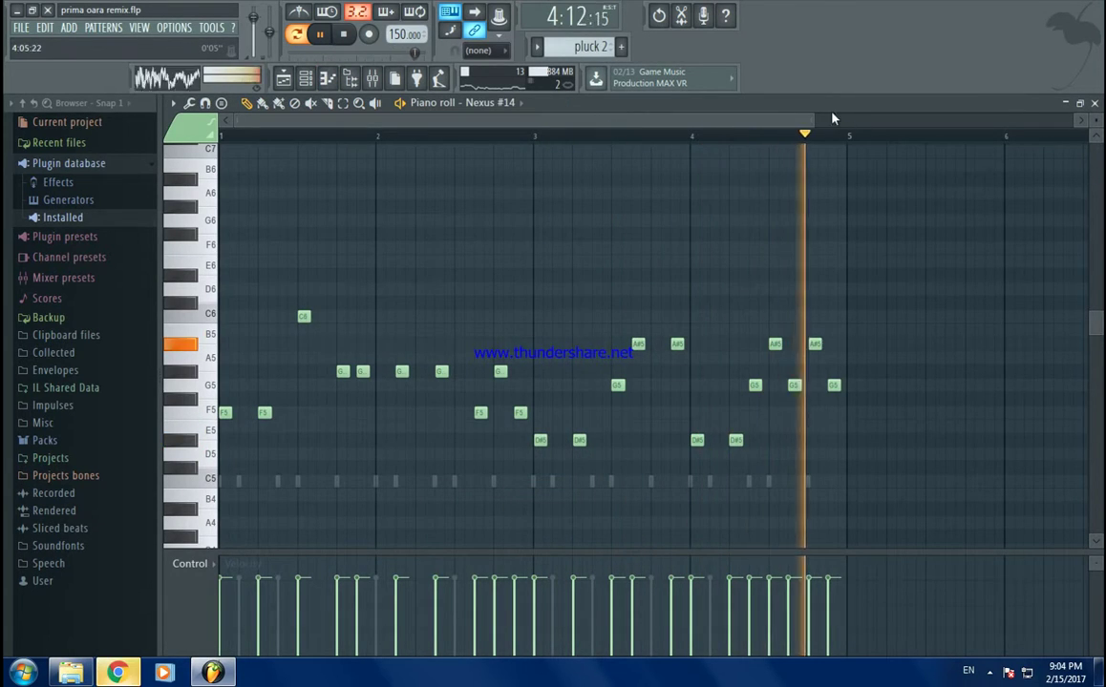
mouse_move(807, 117)
mouse_down()
mouse_move(513, 121)
mouse_move(816, 126)
mouse_up()
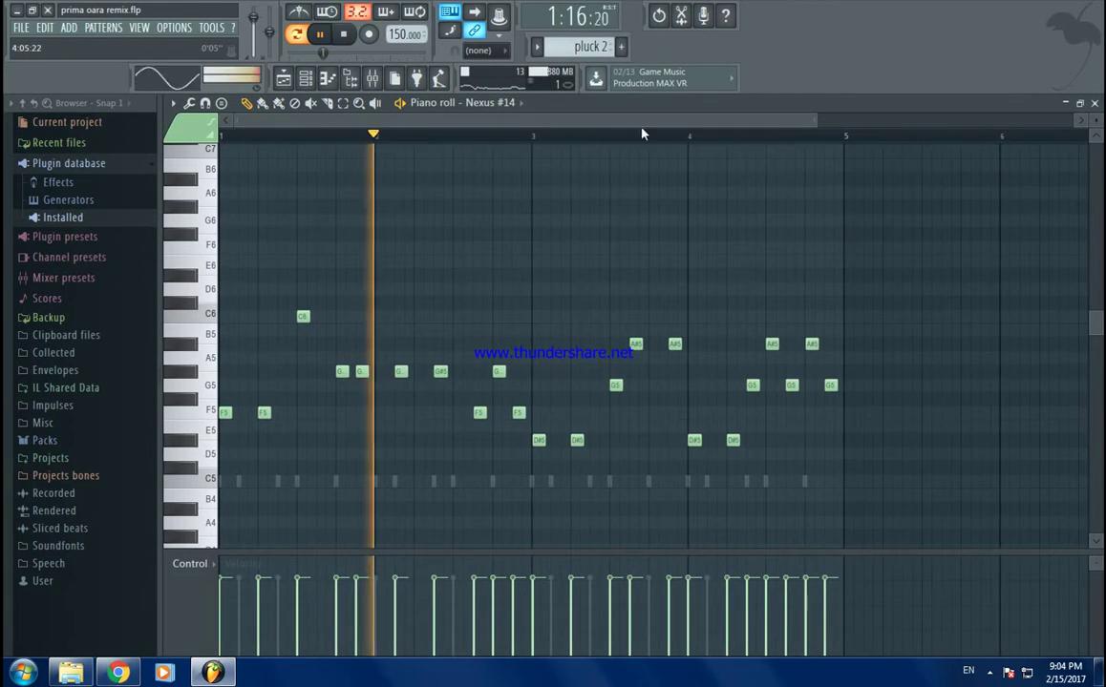
key(Escape)
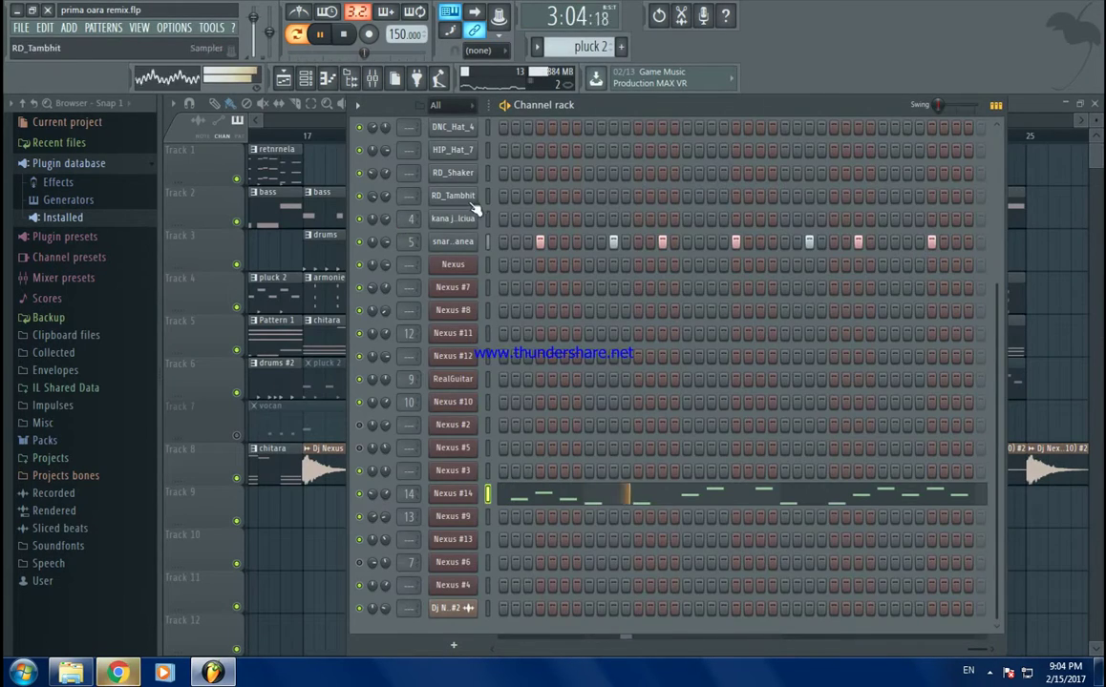
- Cut the kick and snare steps out of the pluck 2 pattern and stop playback
scroll(484, 263, up, 4)
right_click(462, 147)
click(623, 142)
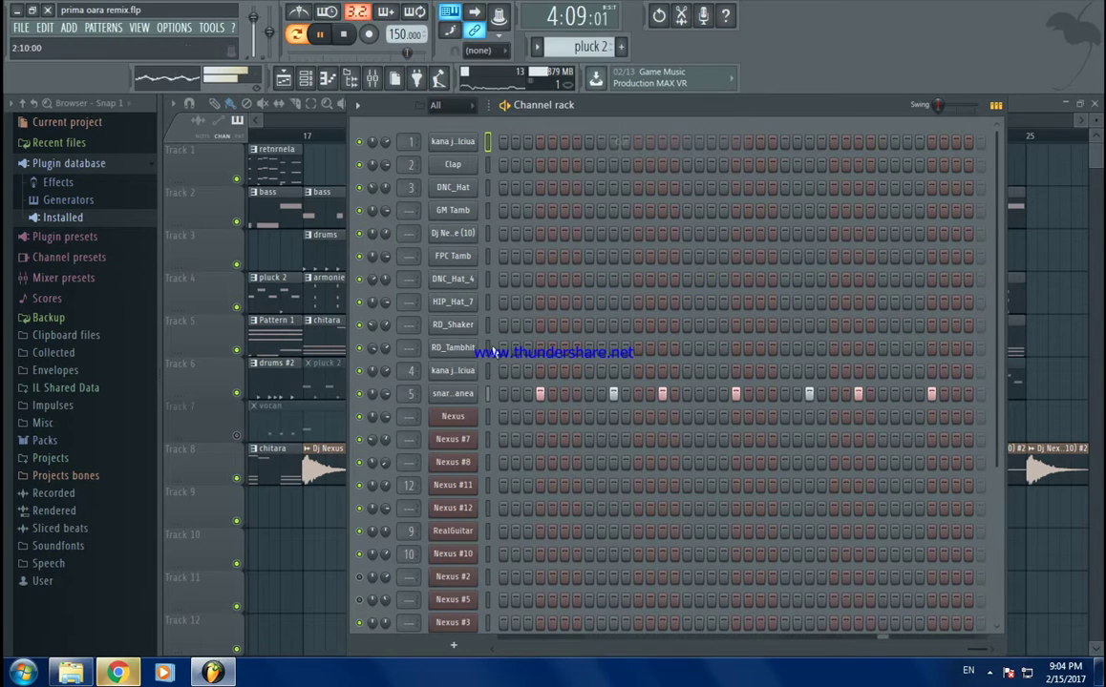
right_click(466, 396)
click(623, 423)
right_click(468, 399)
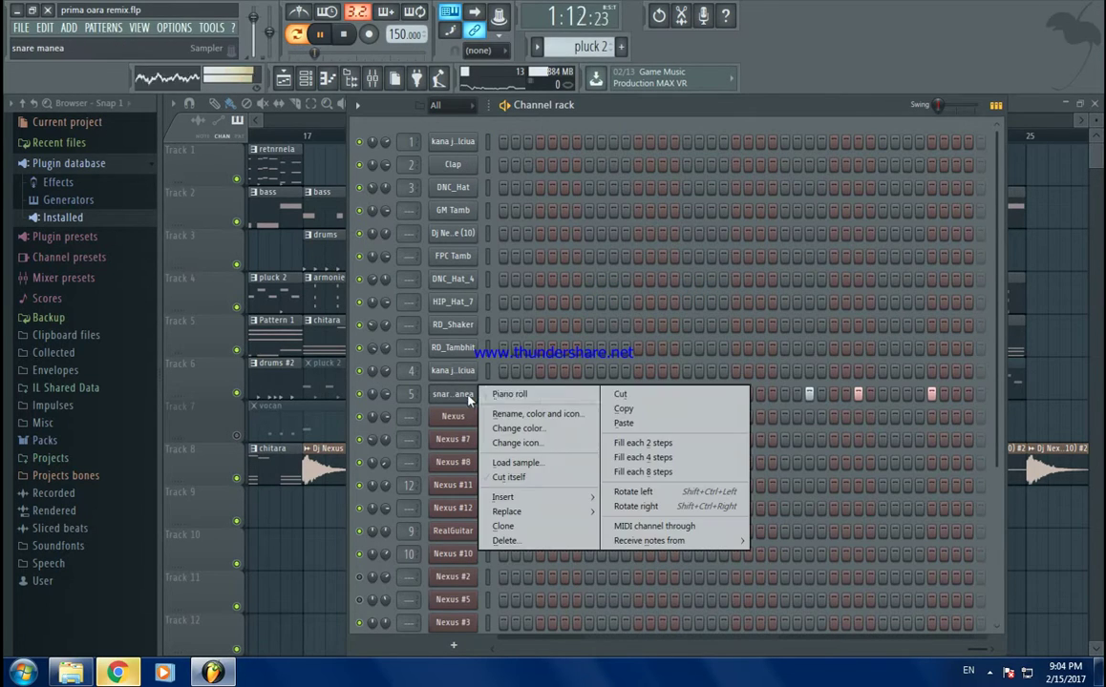
click(621, 395)
key(space)
- Switch to the inceput tobe pattern, play it and look through its channels
click(538, 47)
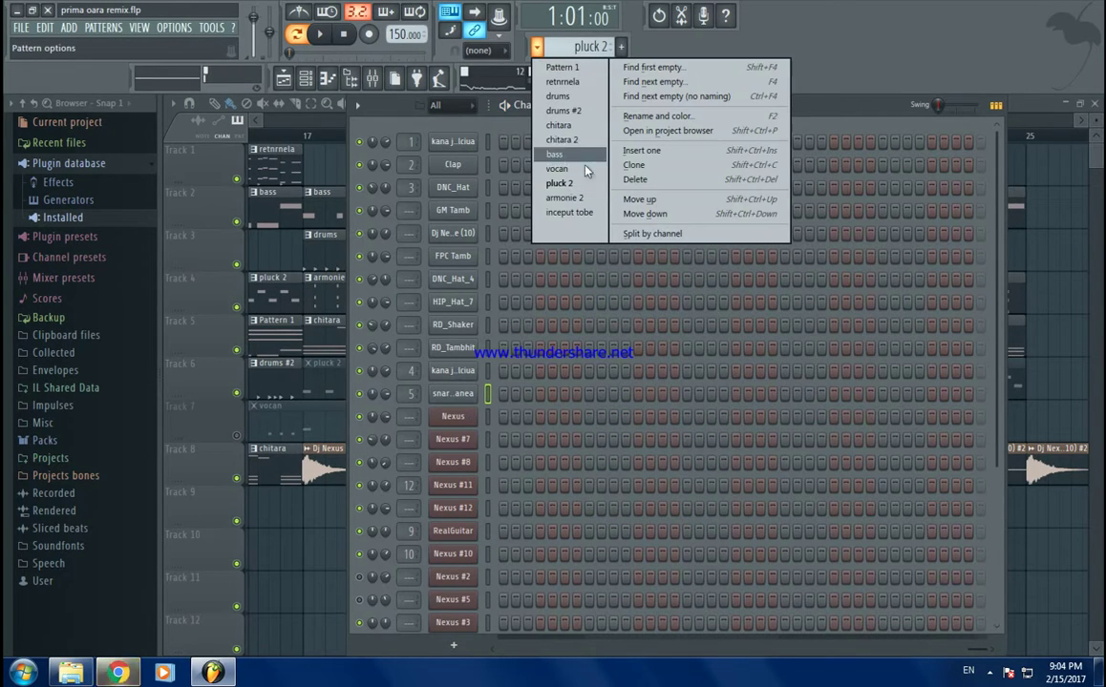
click(580, 212)
key(space)
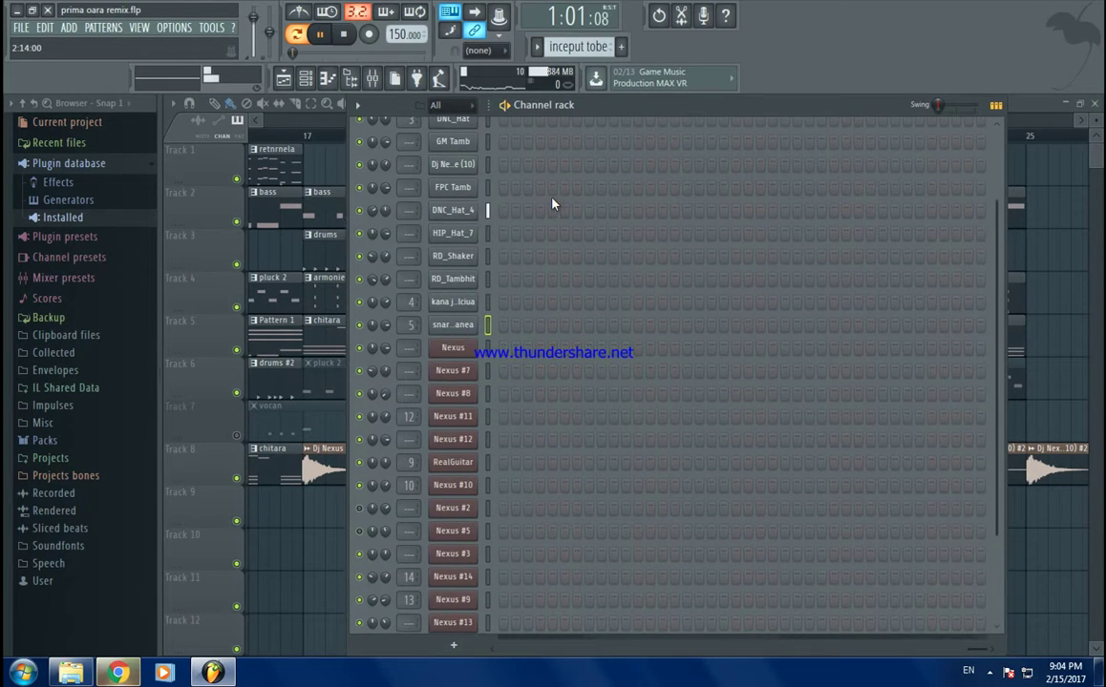
scroll(552, 203, down, 3)
scroll(552, 204, up, 3)
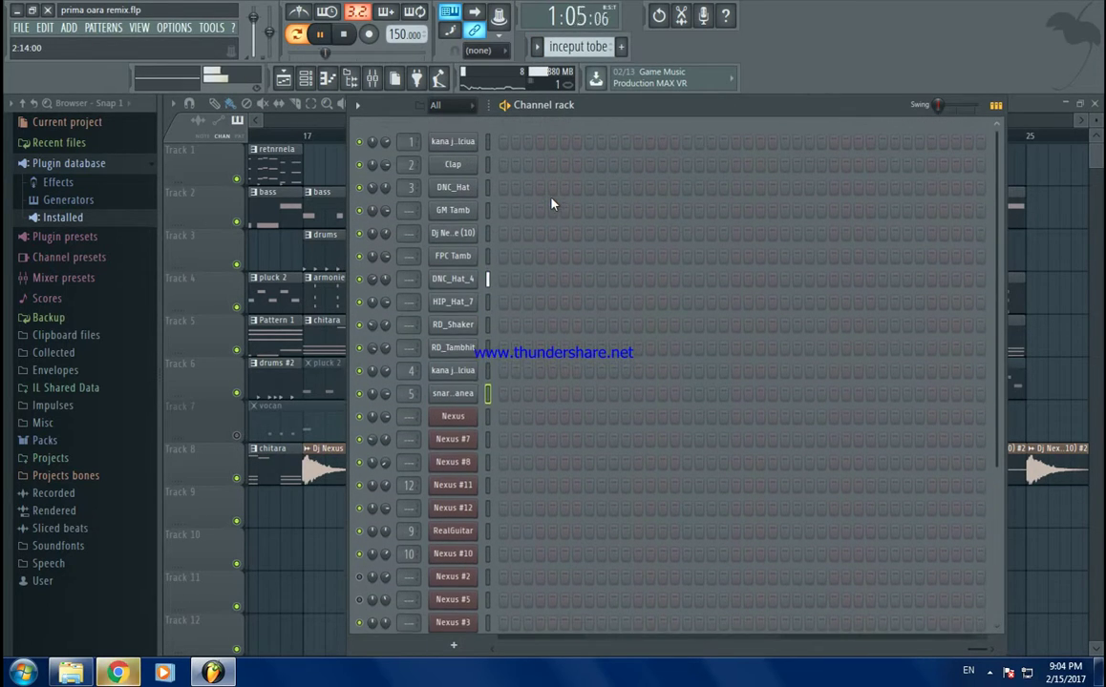
- Review the vocan, bass and chitara 2 patterns one after another in the channel rack, playing them back
click(538, 47)
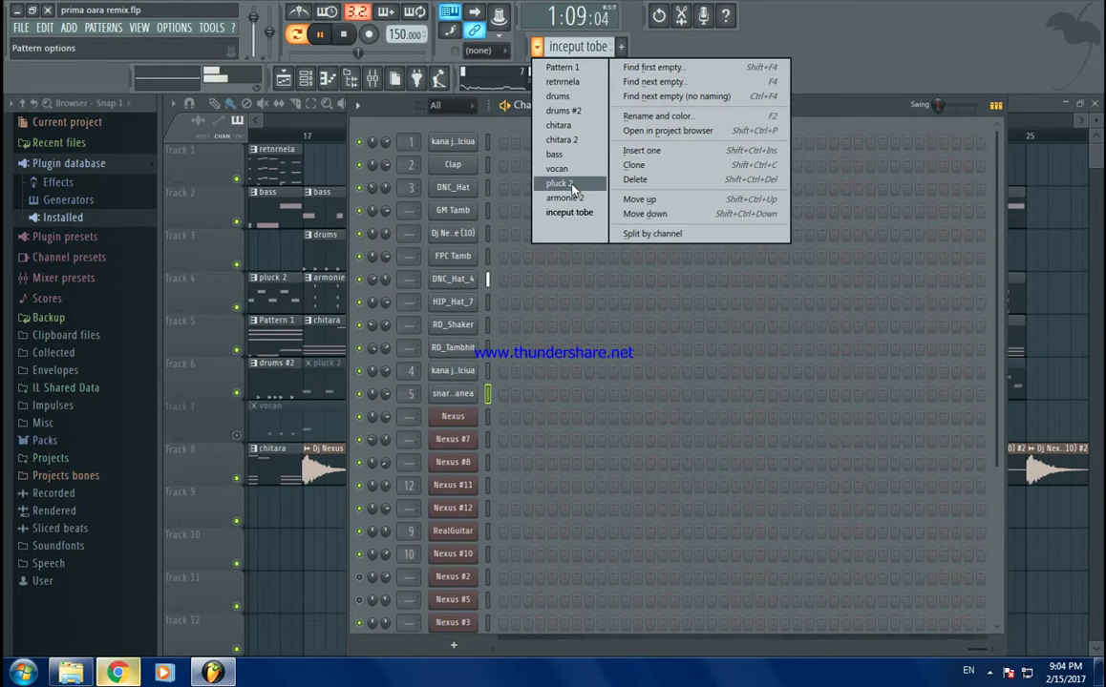
click(567, 169)
key(space)
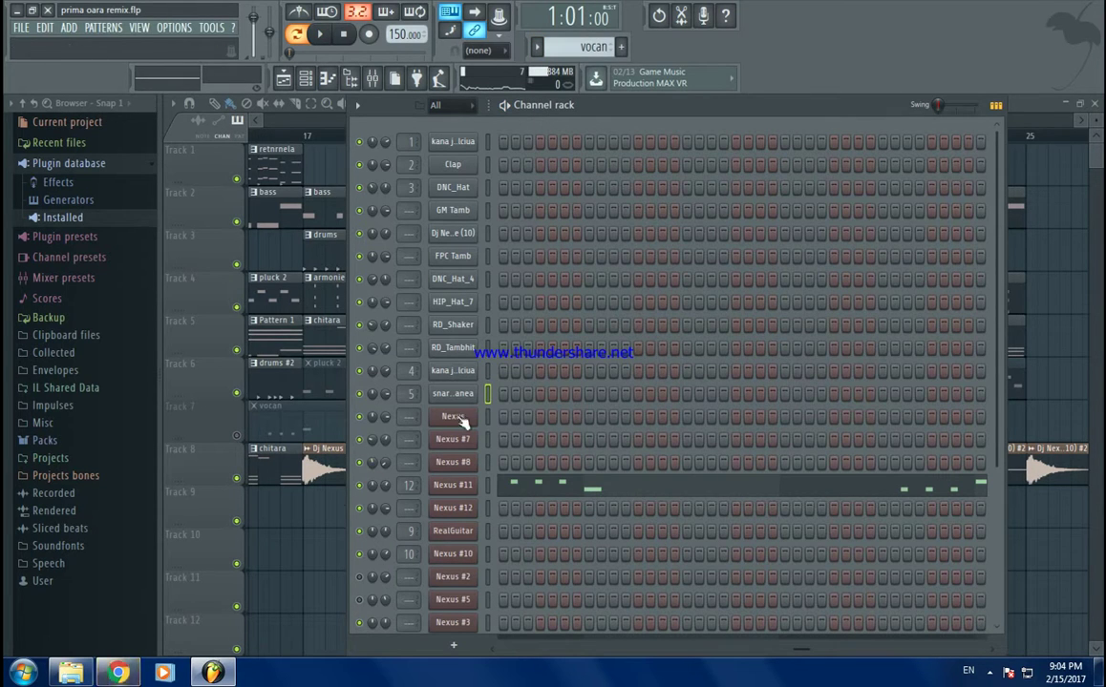
click(537, 47)
click(511, 153)
key(space)
scroll(564, 222, down, 3)
click(549, 47)
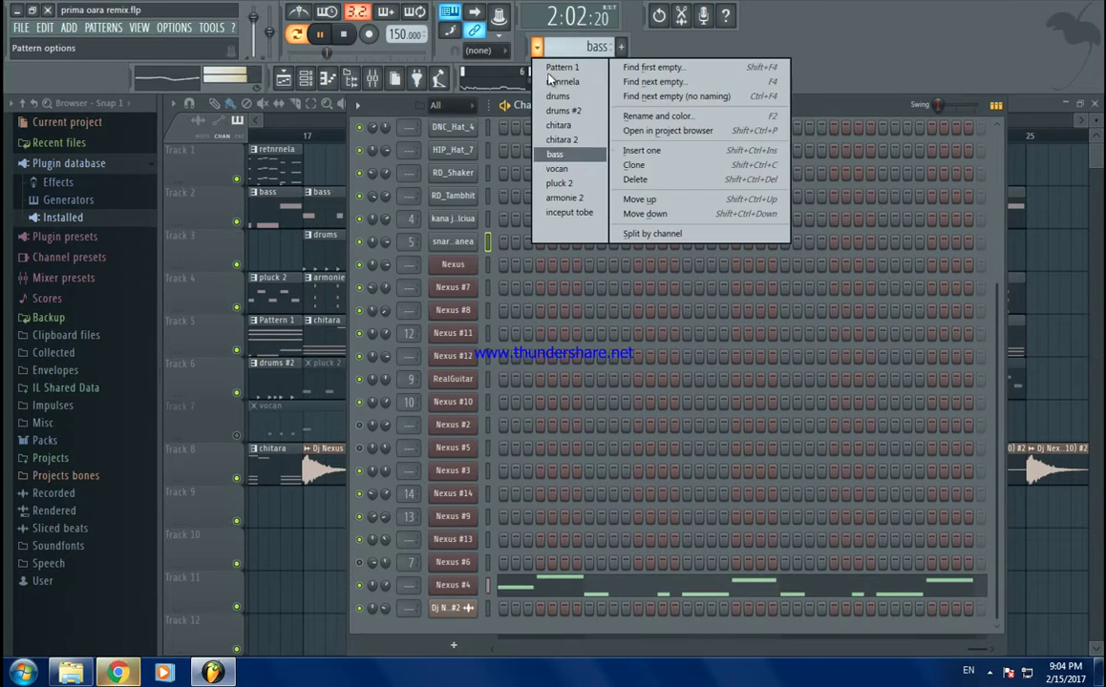
click(559, 125)
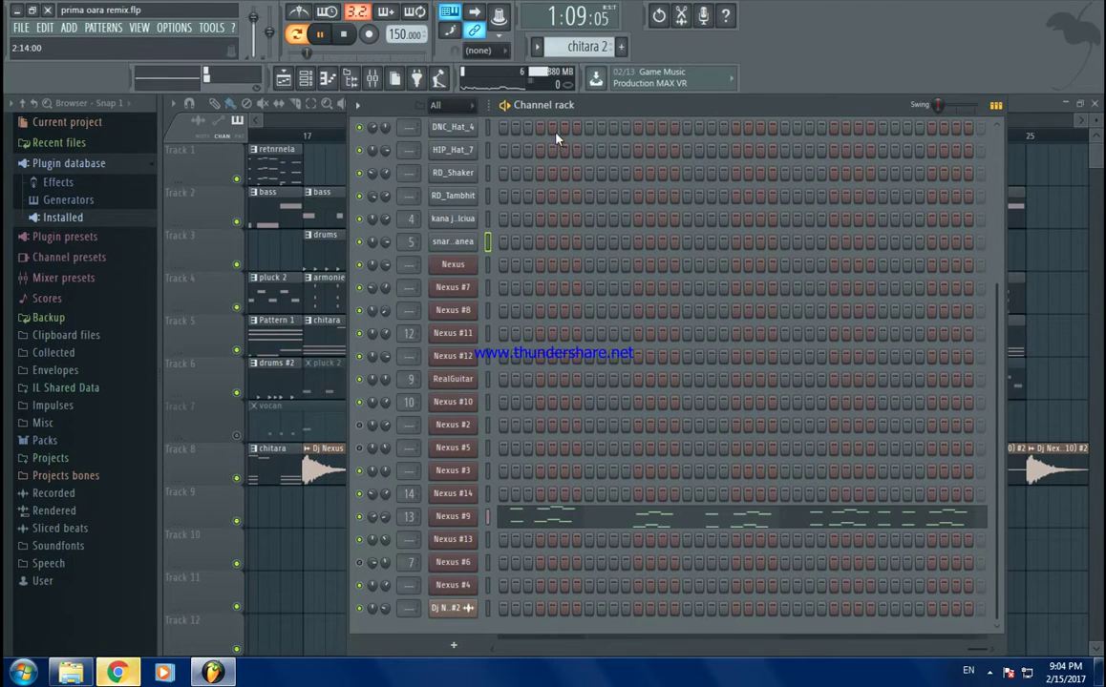
- Switch to the retnrnela pattern and cut the steps from its first kick channel and its snare channel
click(538, 47)
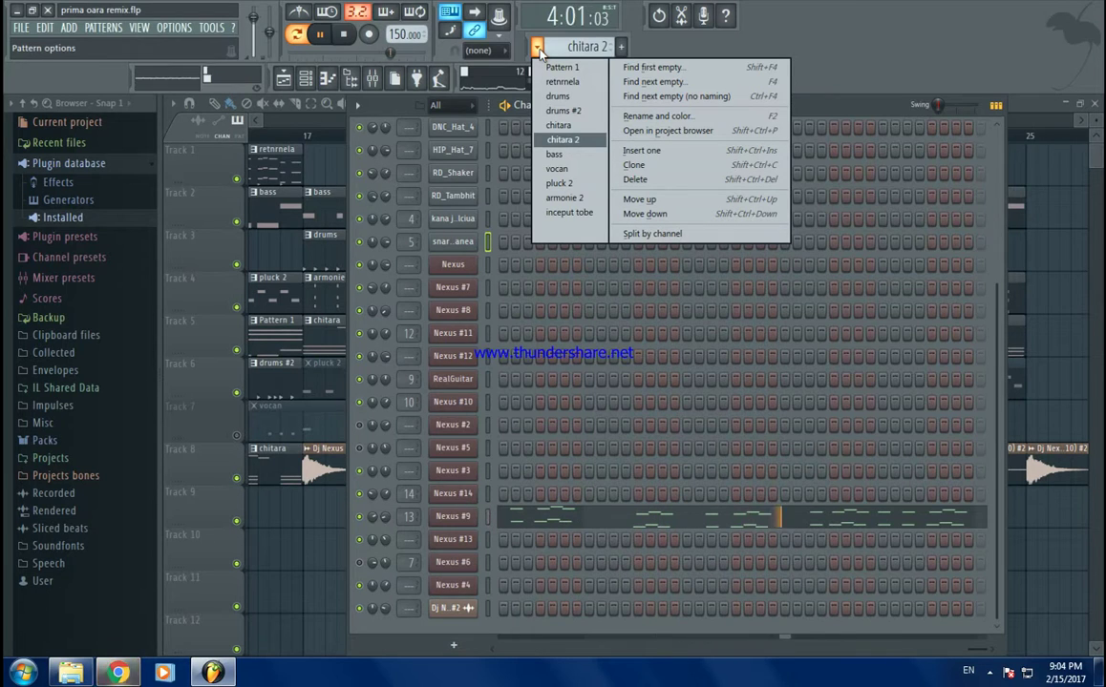
click(561, 82)
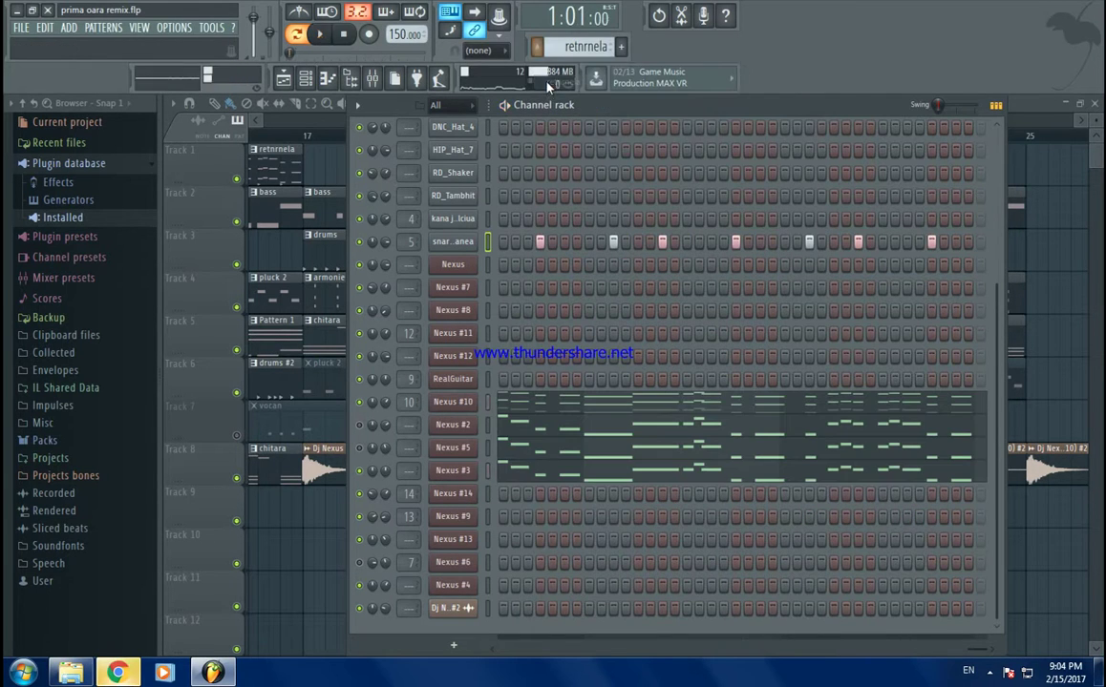
scroll(544, 167, up, 2)
scroll(544, 166, up, 4)
right_click(463, 147)
click(621, 142)
right_click(487, 392)
click(647, 392)
scroll(483, 153, down, 3)
key(space)
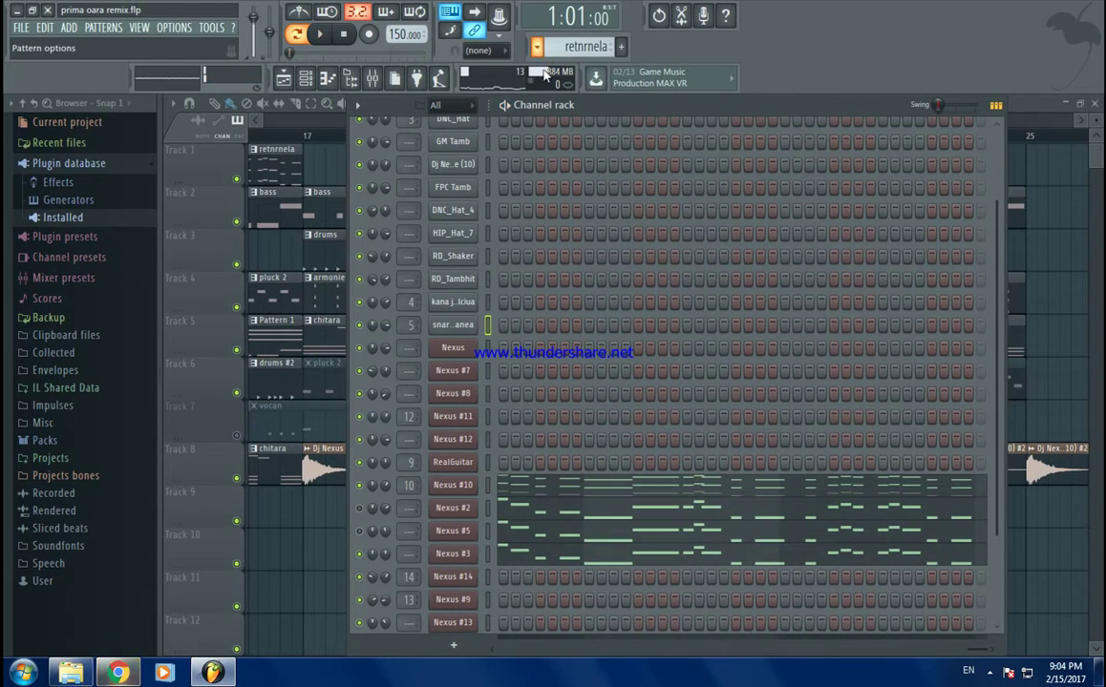
- Switch the channel rack to Pattern 1 and play it
click(536, 49)
click(561, 86)
key(space)
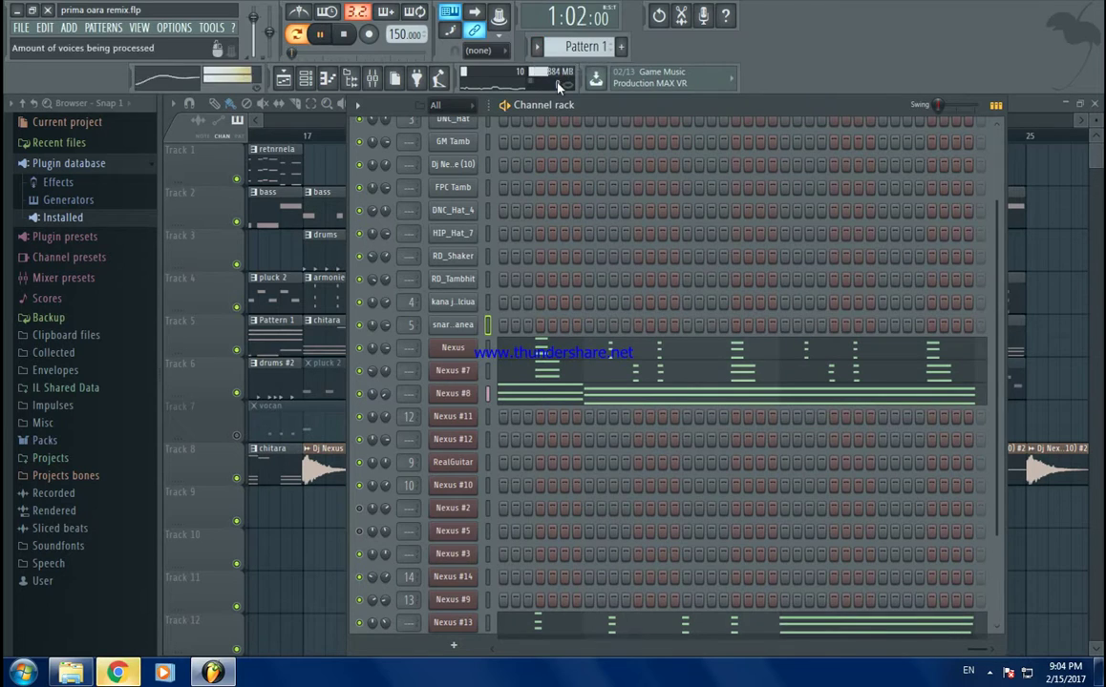
- Switch to the chitara pattern and examine the RealGuitar chord notes in the piano roll during playback
click(535, 45)
click(518, 111)
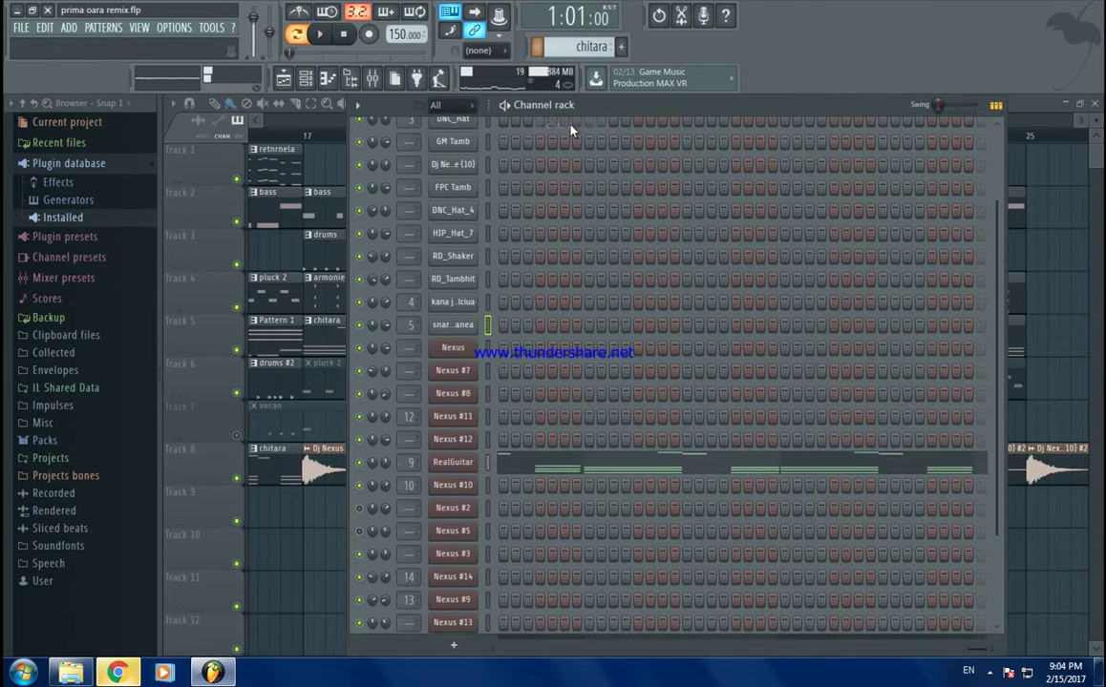
click(487, 462)
right_click(459, 462)
key(Escape)
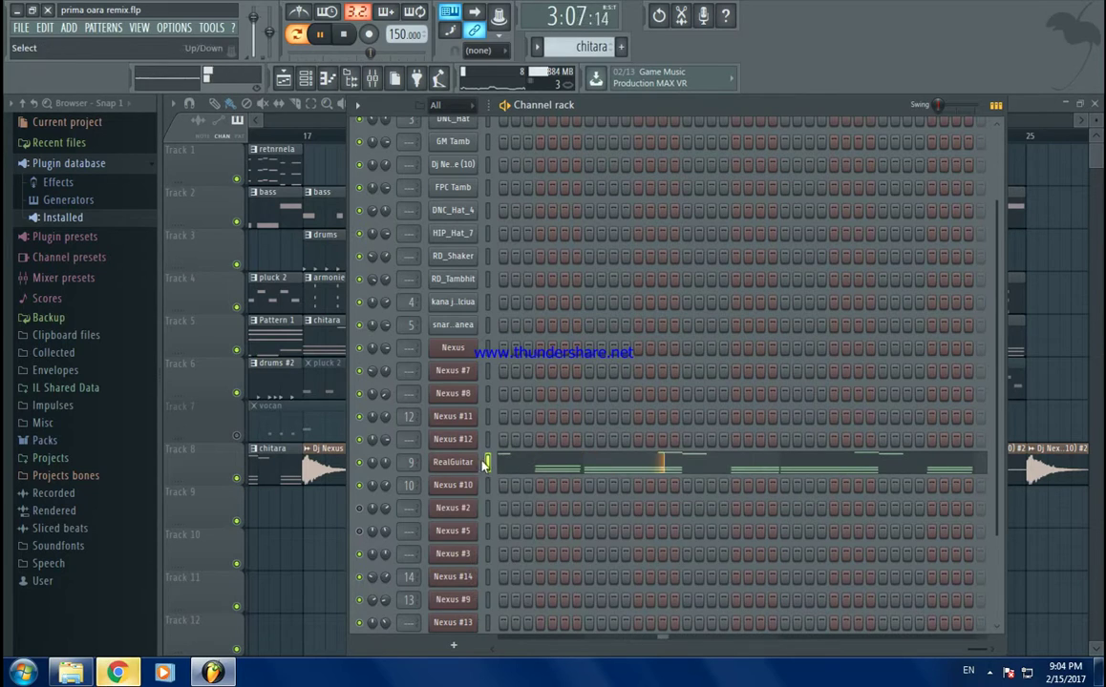
right_click(485, 462)
click(501, 462)
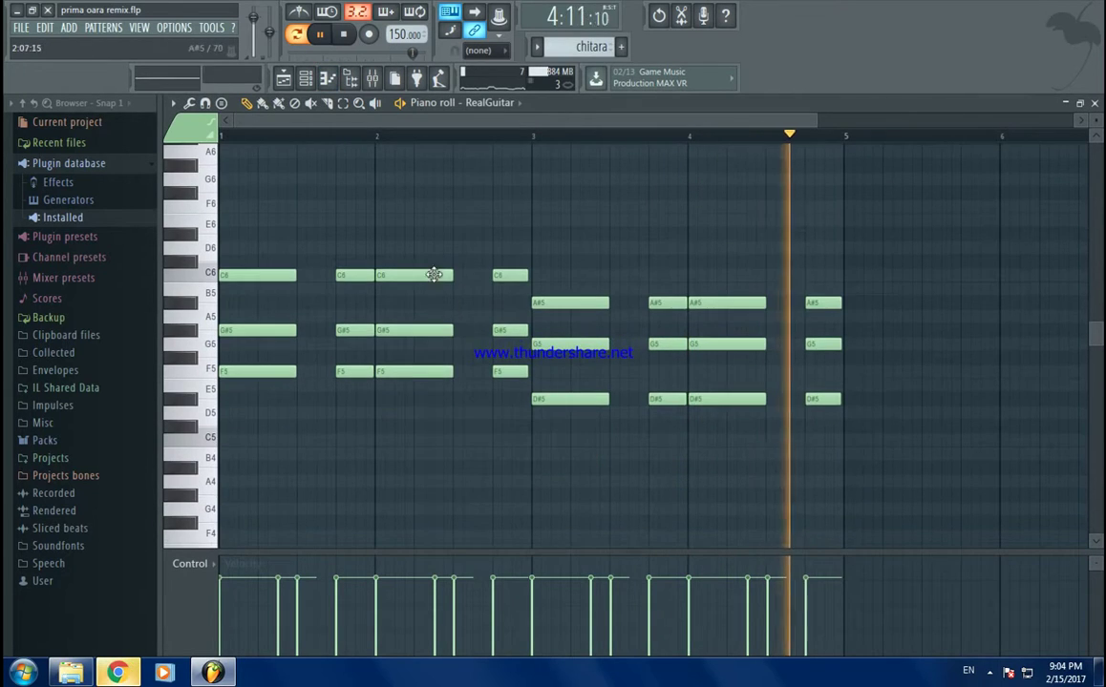
scroll(427, 179, up, 2)
key(Escape)
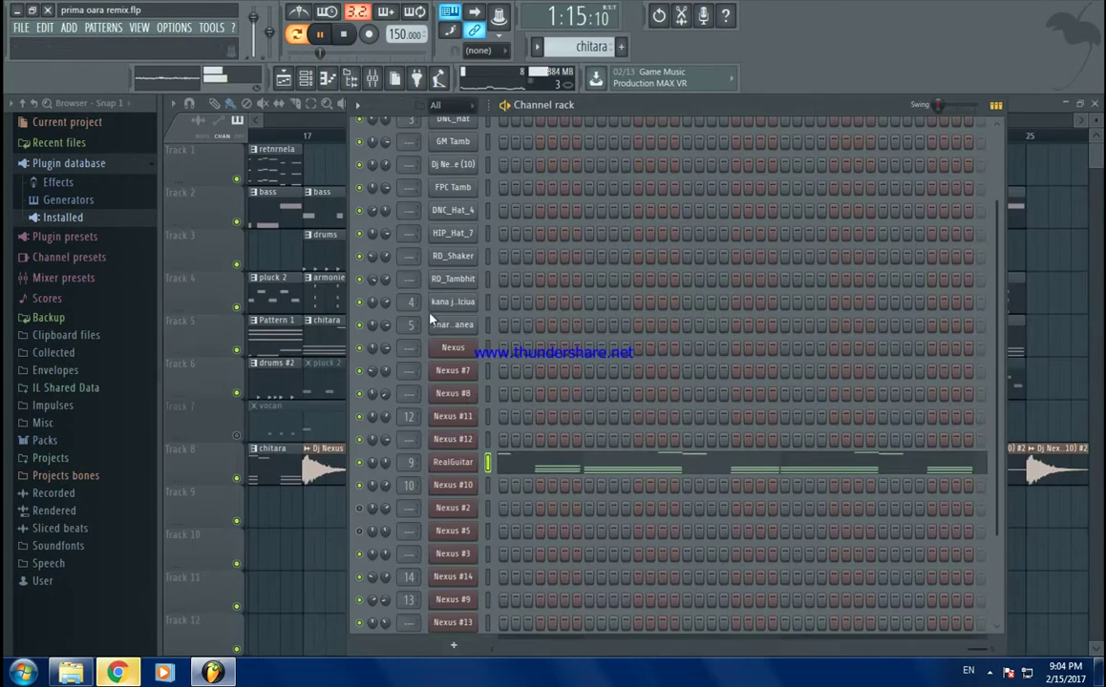
- Paste the snare steps into the chitara pattern's snare channel and fill the first kick channel every 8 steps
scroll(492, 380, up, 3)
key(space)
right_click(477, 393)
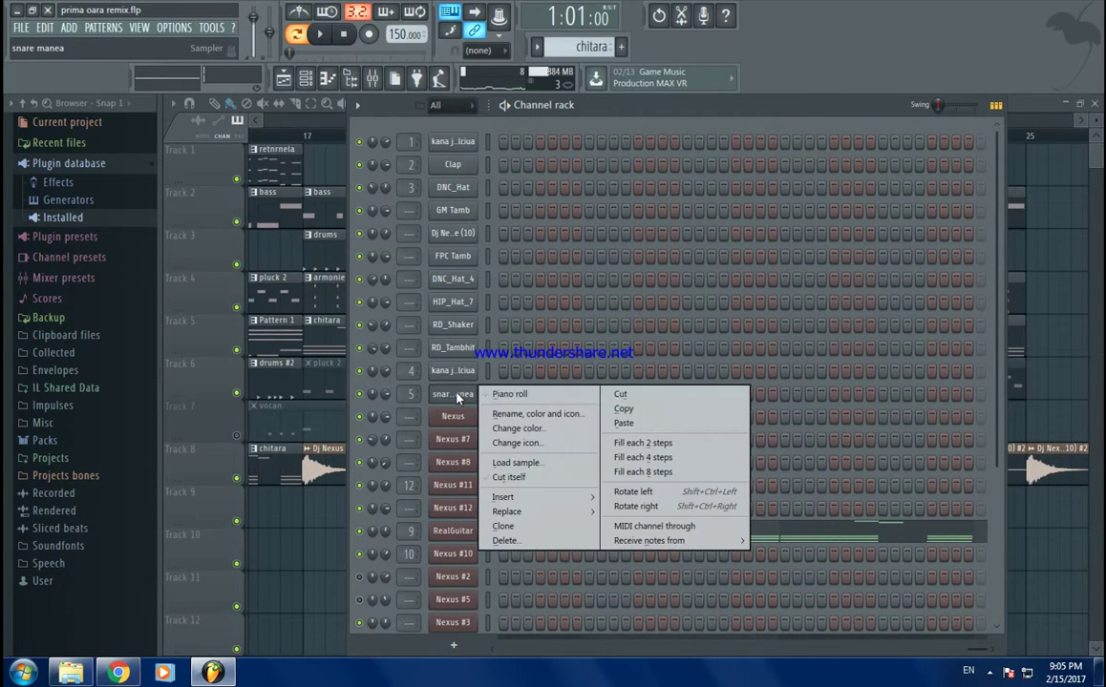
click(642, 425)
right_click(455, 142)
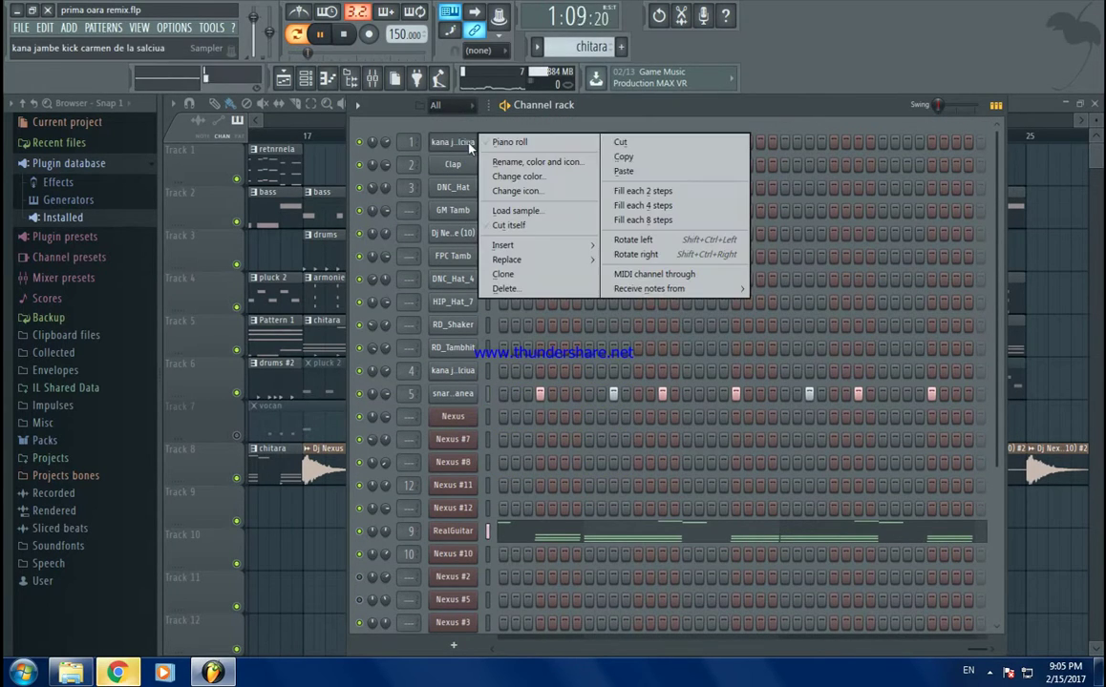
click(630, 218)
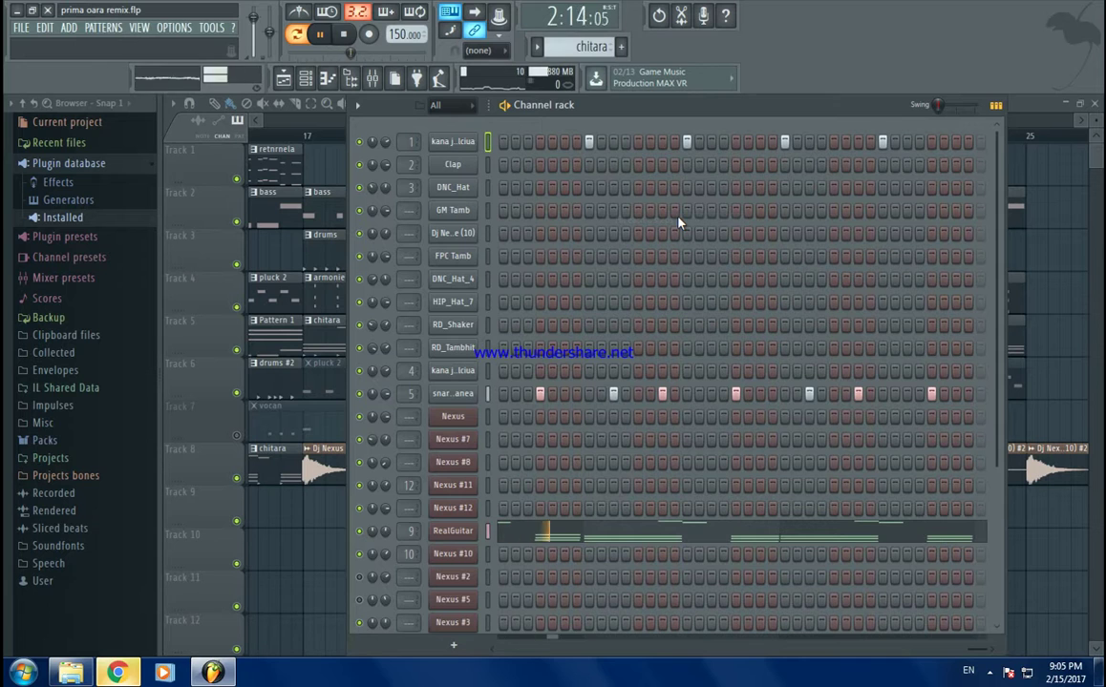
- Cut the kick and snare steps out of the chitara pattern
right_click(453, 142)
click(622, 140)
right_click(458, 393)
click(676, 399)
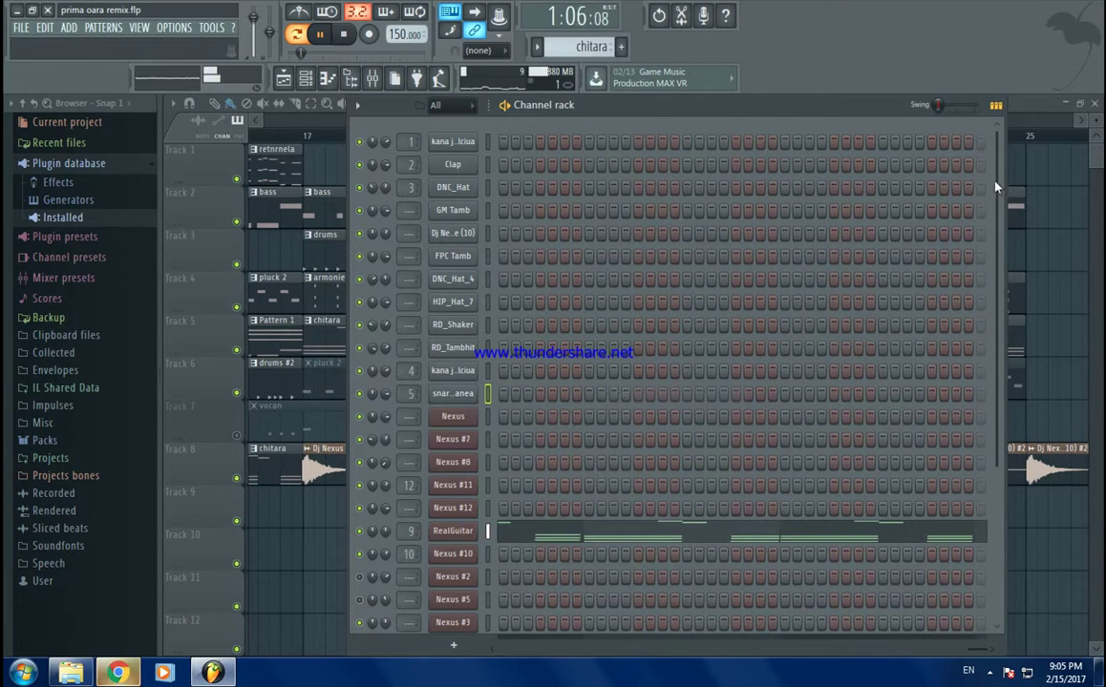
- Hide the channel rack, play the playlist arrangement from bar 1 in song mode, and stop playback
click(1017, 108)
key(space)
drag(648, 117, 263, 139)
click(333, 149)
right_click(286, 150)
key(l)
key(space)
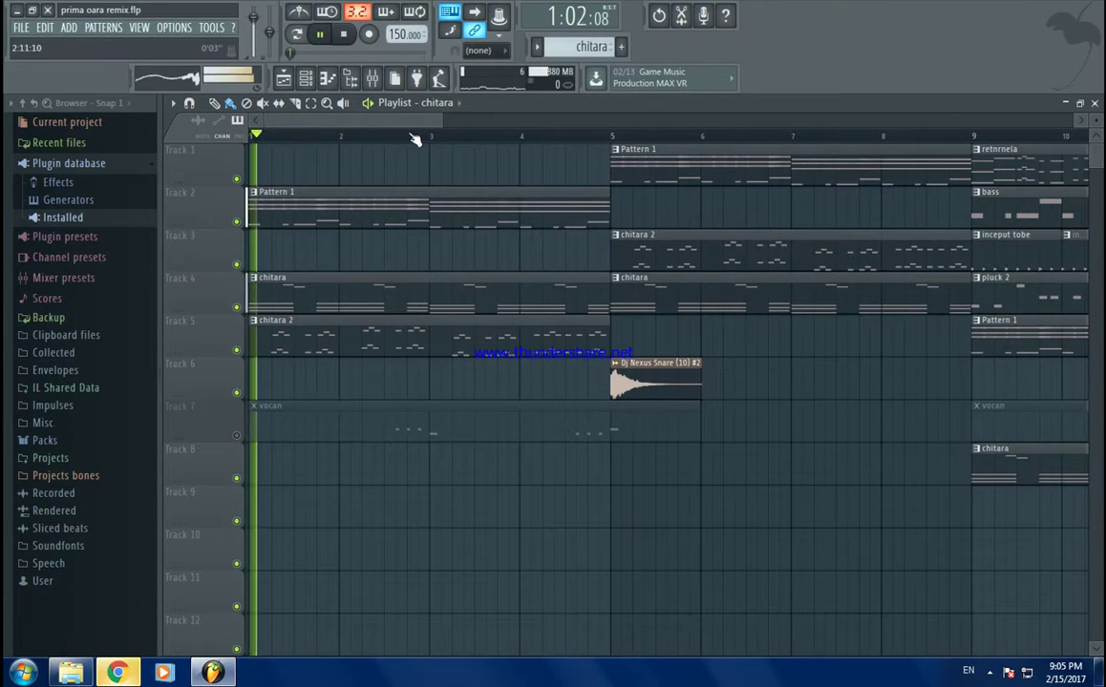
drag(442, 121, 490, 122)
key(space)
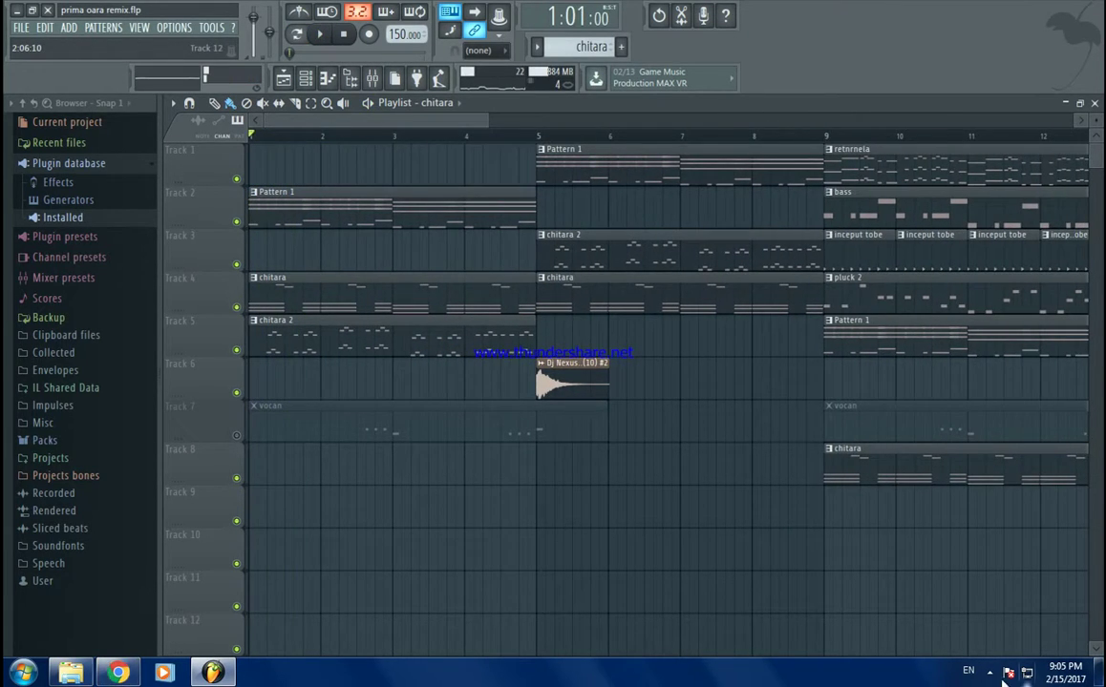